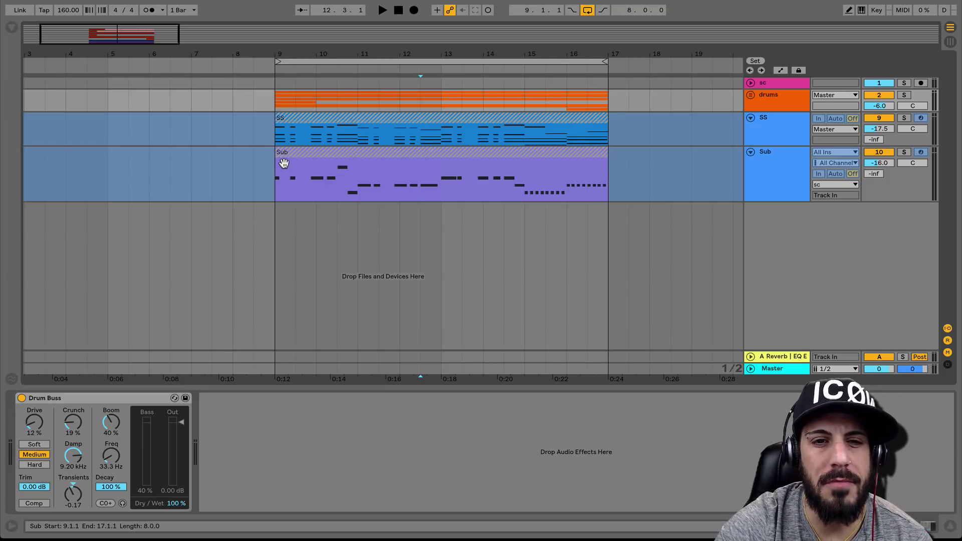
Select and solo the SS track, then scroll to view its Verb Rack BigJerr device chain.
click(275, 140)
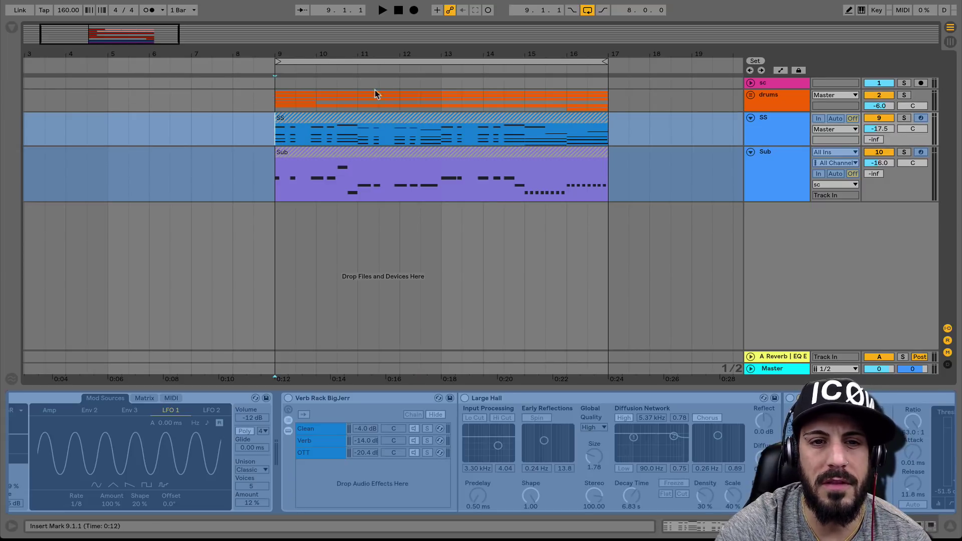
click(904, 118)
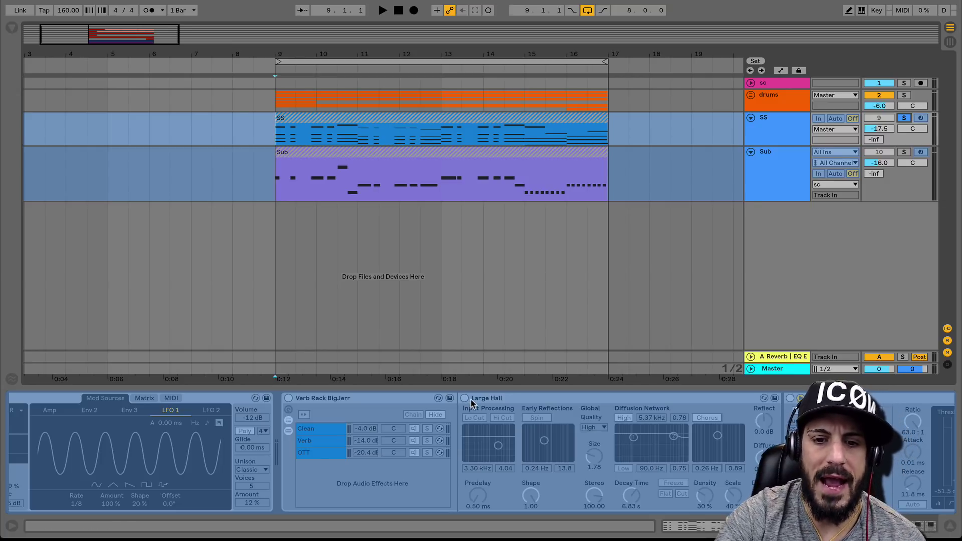
scroll(479, 407, right, 5)
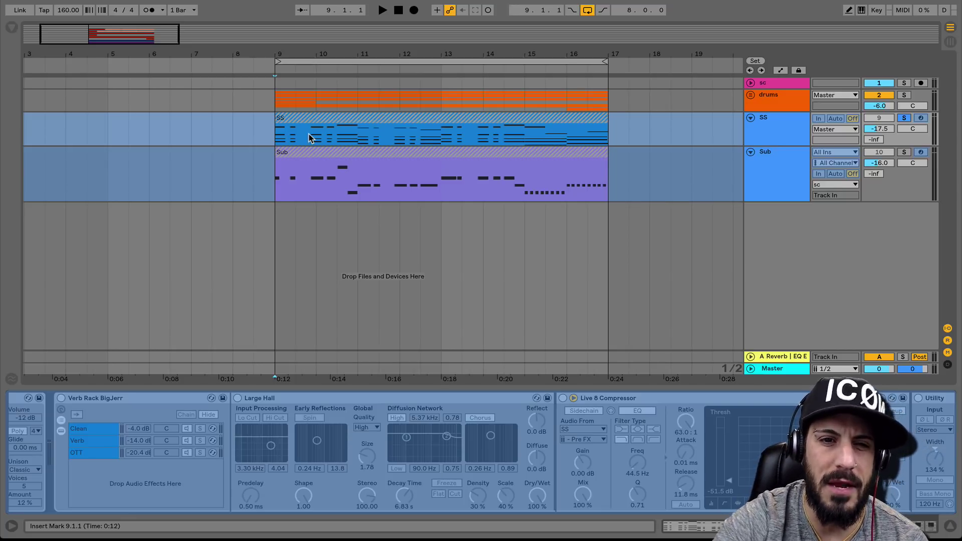
key(space)
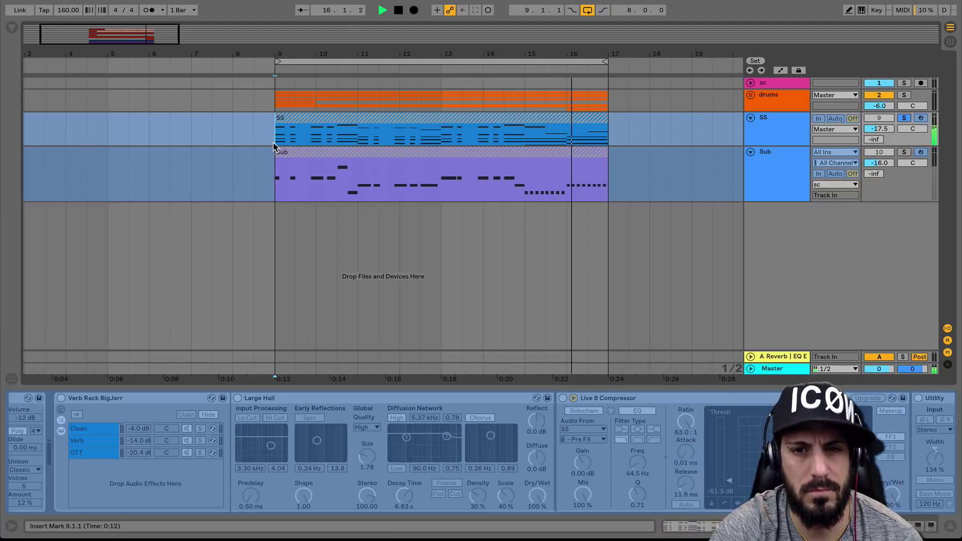
key(space)
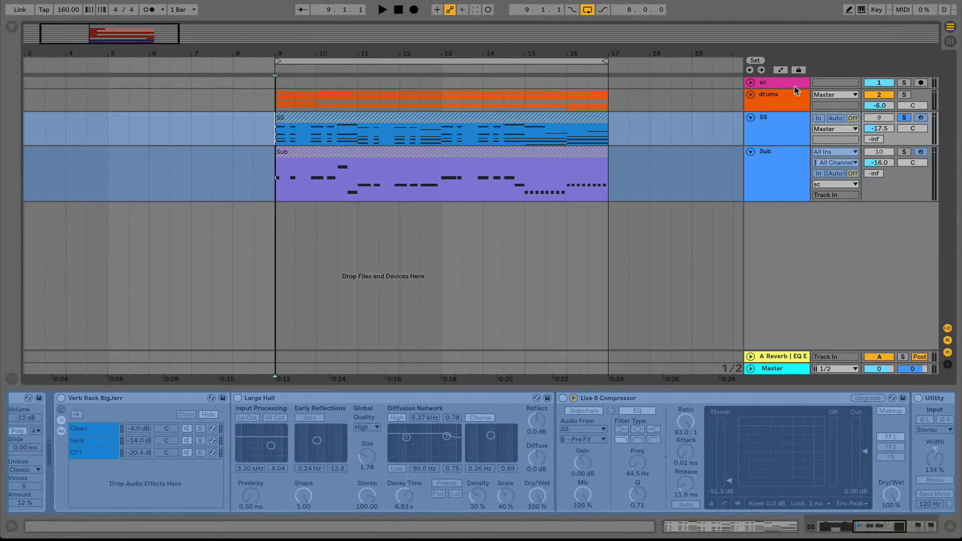
Unfreeze the SS track to expose its Wavetable and Glue Compressor.
click(779, 116)
right_click(778, 116)
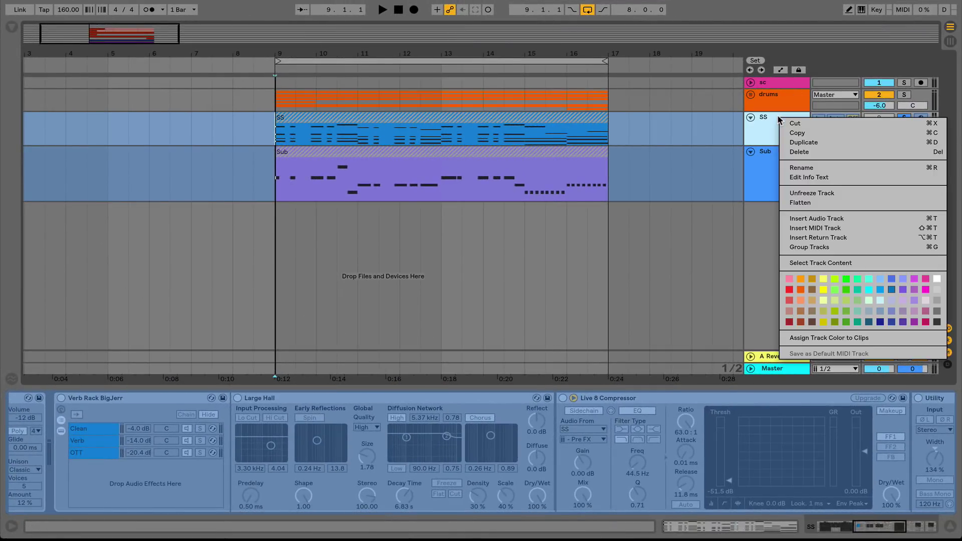
click(814, 193)
scroll(714, 441, right, 5)
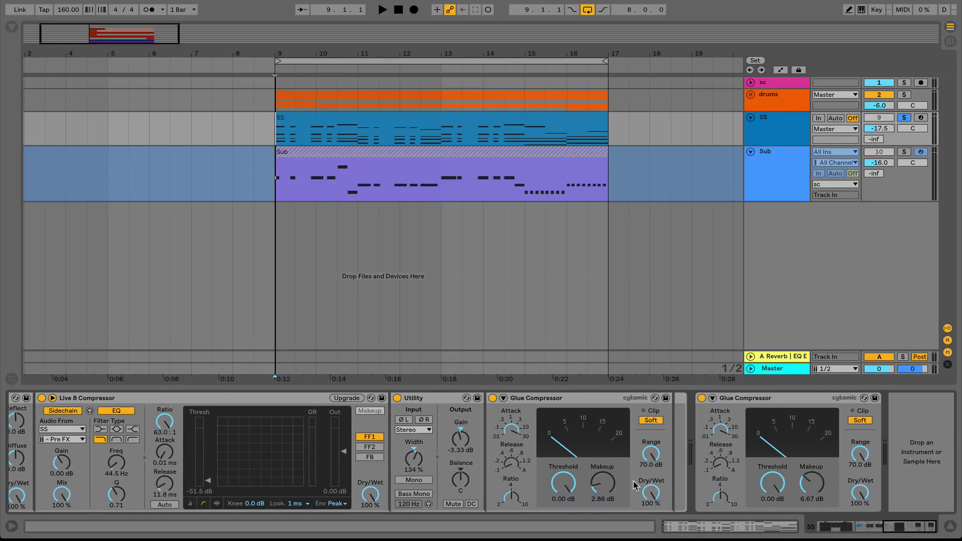
scroll(691, 396, left, 8)
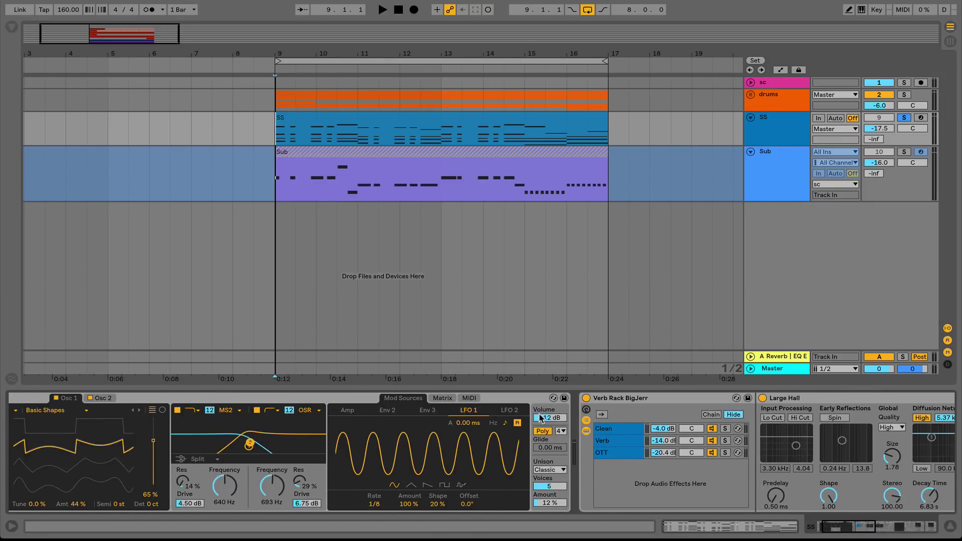
scroll(664, 397, right, 3)
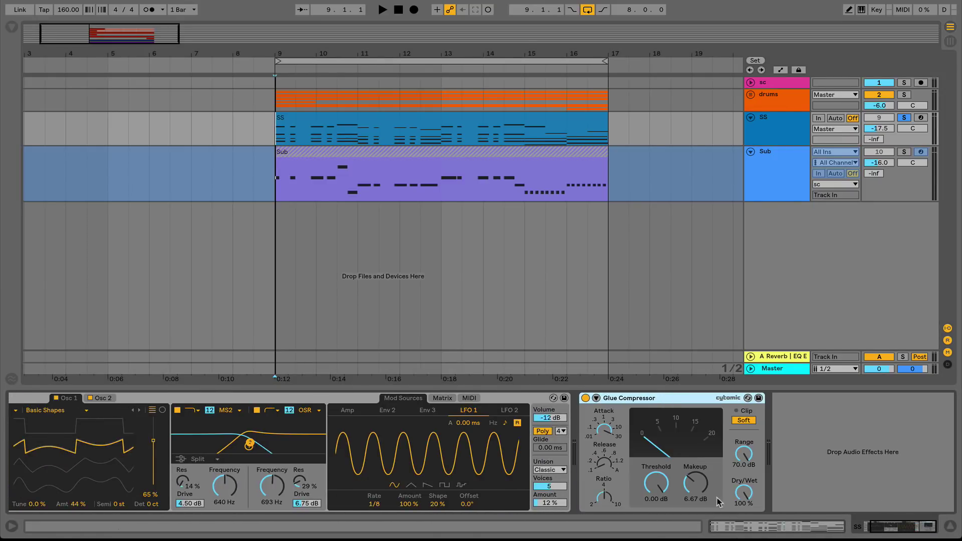
Lower the Glue Compressor's makeup gain from 6.67 dB to 1.11 dB.
click(695, 485)
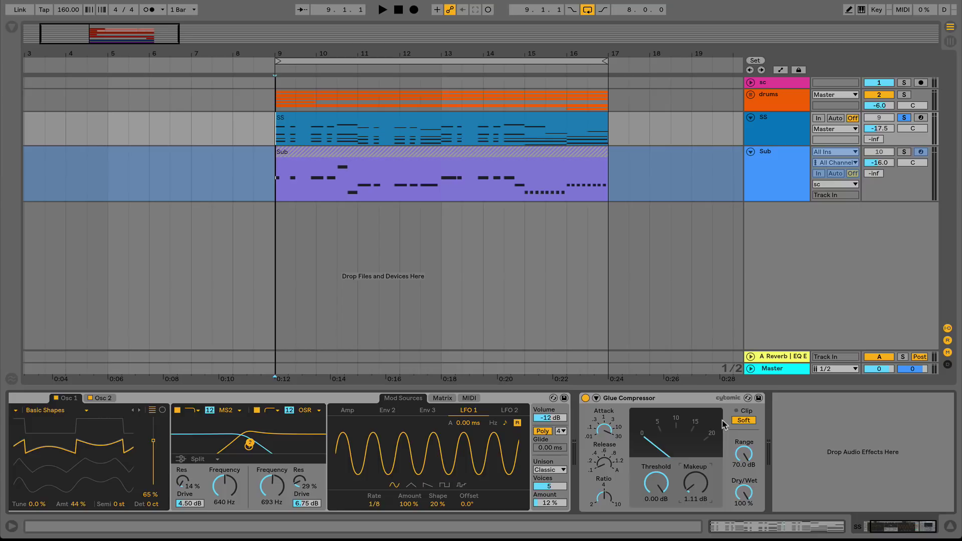
scroll(422, 473, up, 2)
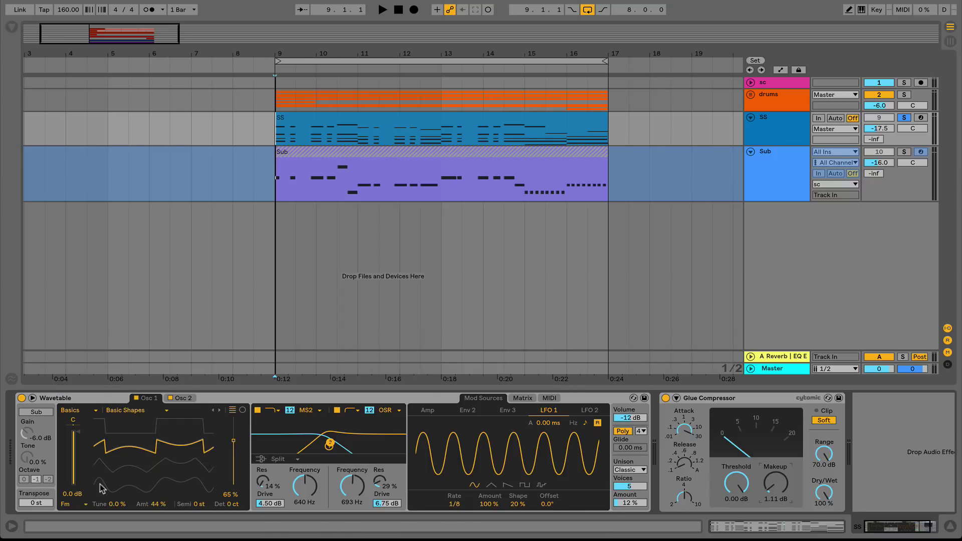
scroll(301, 431, down, 1)
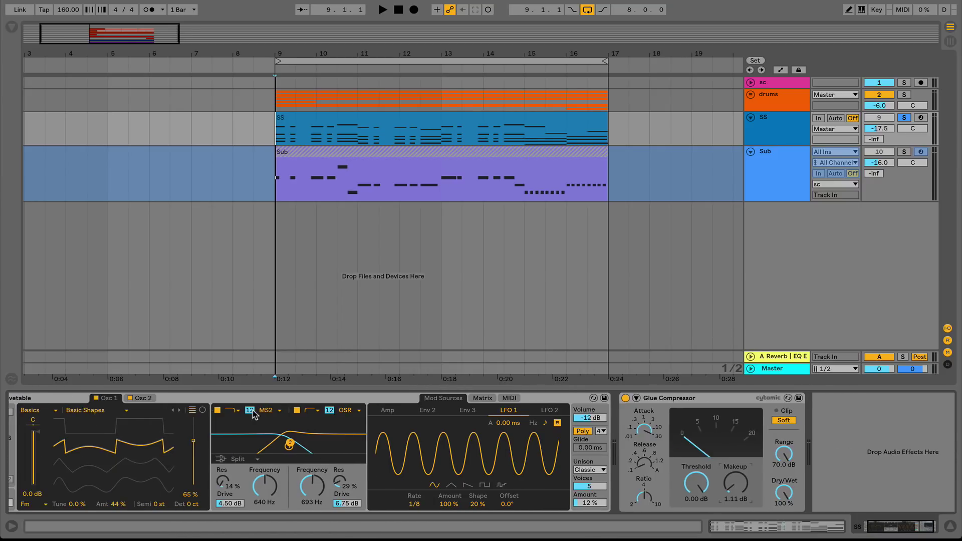
scroll(300, 430, up, 1)
scroll(420, 426, down, 2)
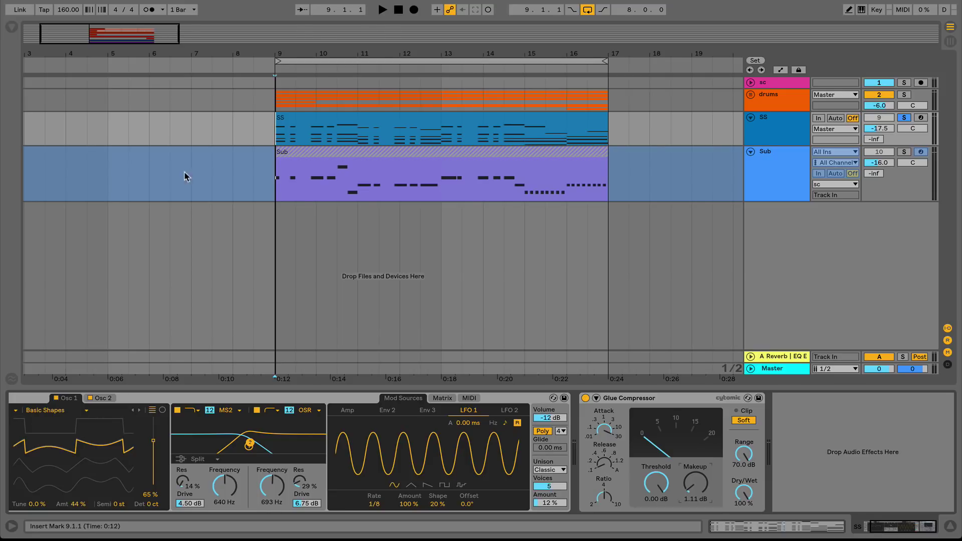
Add a Reverb before the Glue Compressor and group it into an Audio Effect Rack.
key(super+alt+b)
drag(120, 224, 572, 429)
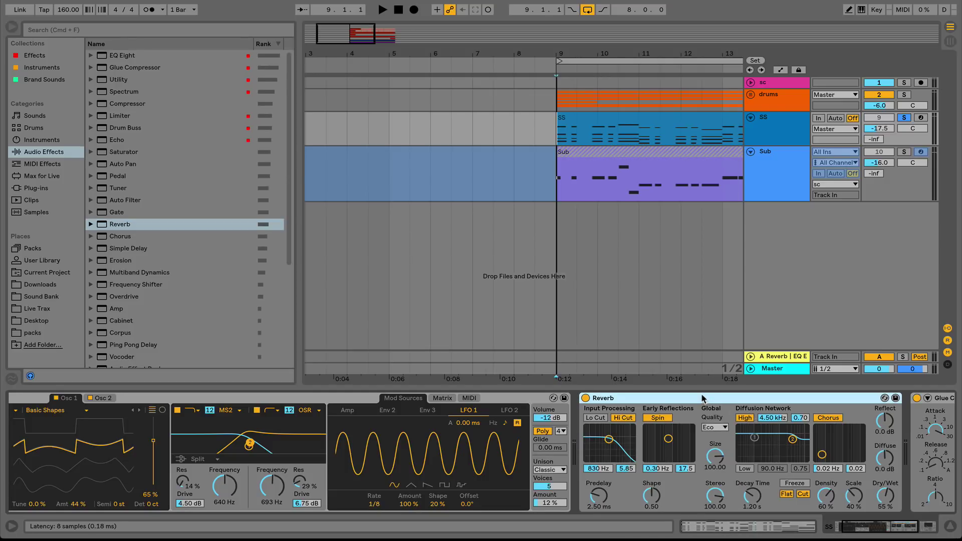
key(super+g)
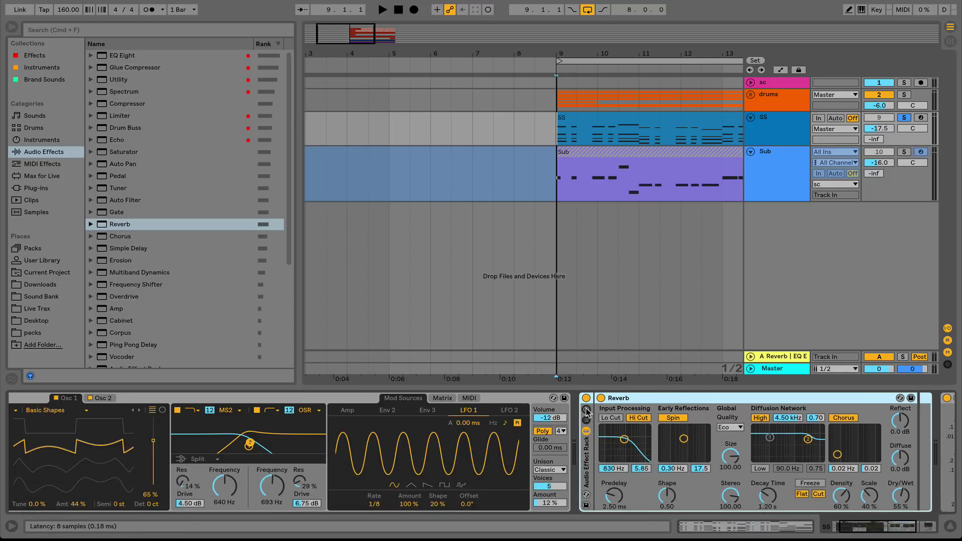
Add a second, empty chain named Dry and move it to the top of the rack.
click(587, 421)
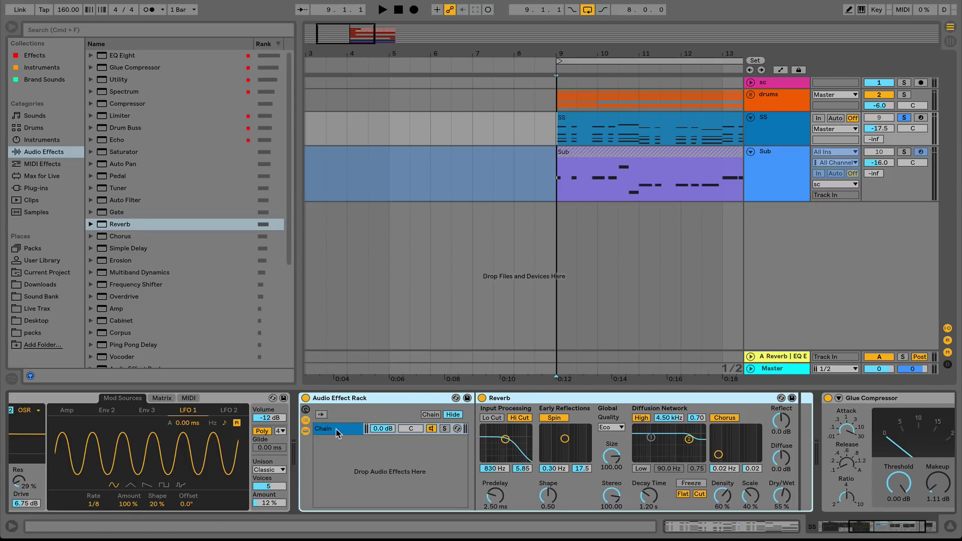
right_click(358, 451)
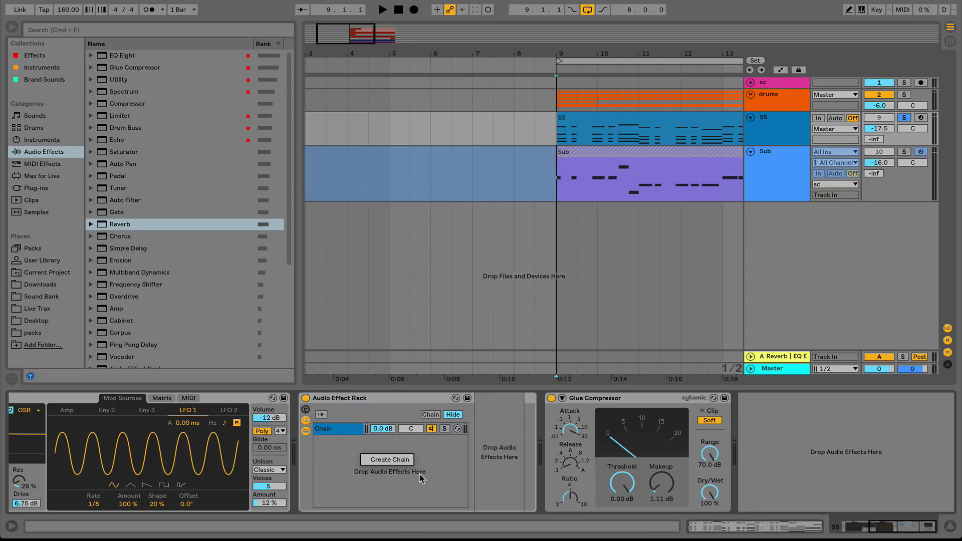
click(389, 460)
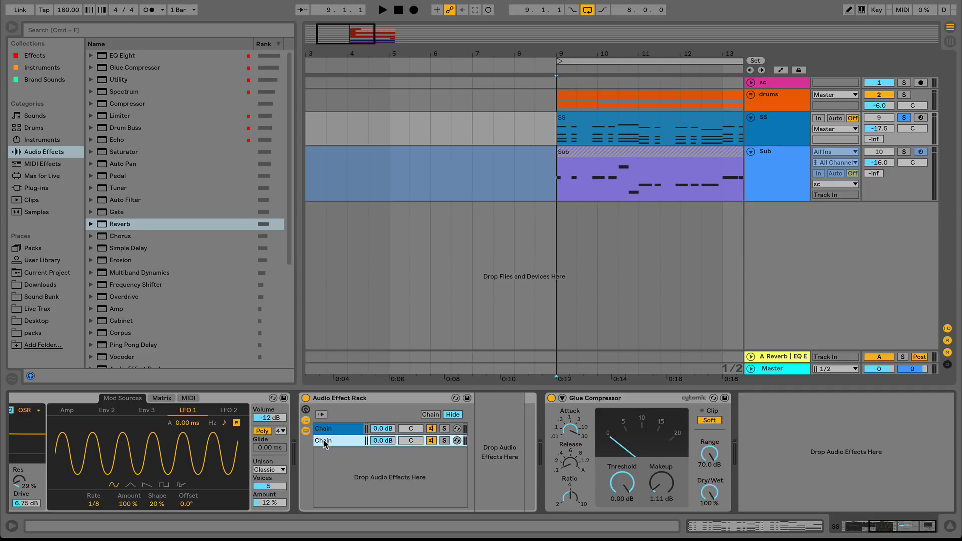
key(super+r)
text(Dr)
drag(324, 443, 326, 429)
Rename the Reverb chain to Verb and set the chain volumes to -3.0 dB.
click(332, 440)
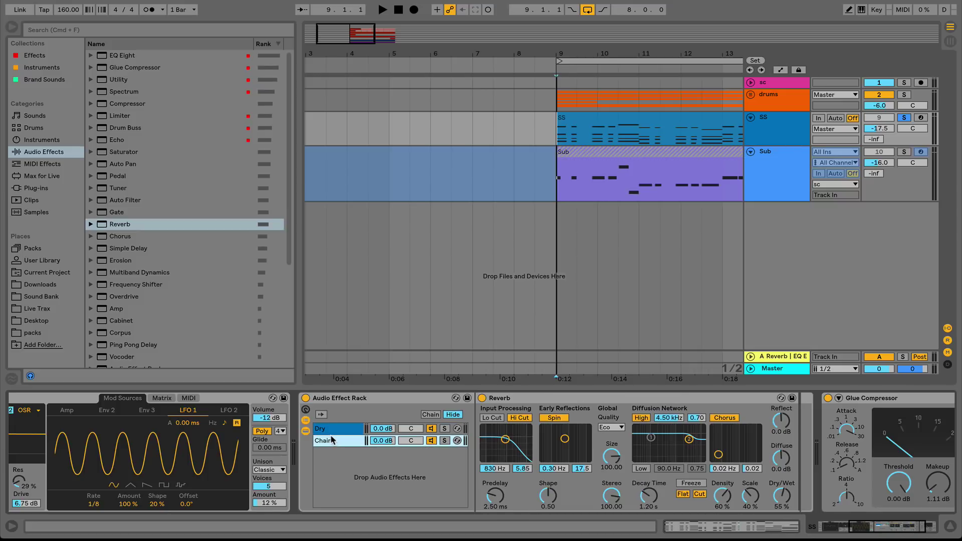
key(super+r)
text(V)
click(393, 439)
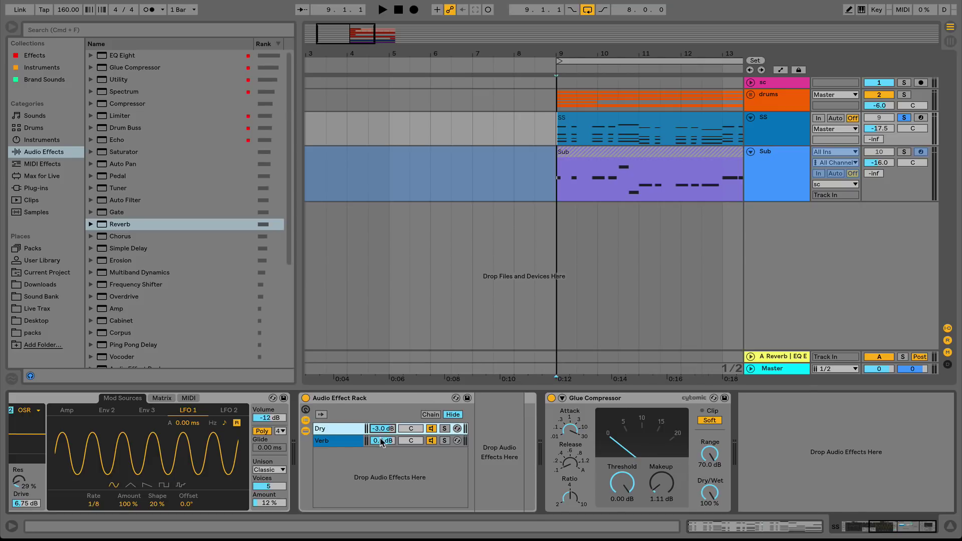
click(382, 441)
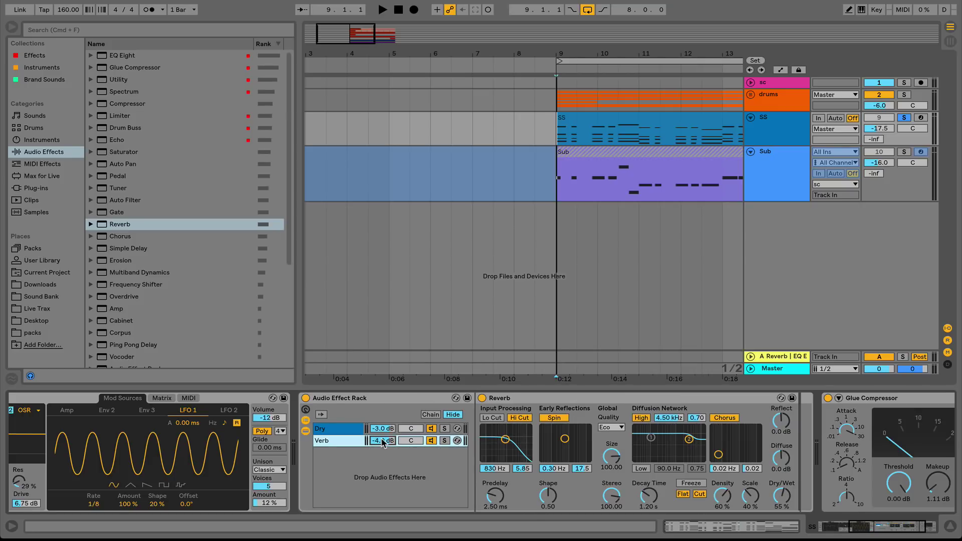
drag(382, 442, 383, 438)
Set the Reverb to 100 % Dry/Wet, turn off its high cut, and shrink Size to 1.68.
click(320, 429)
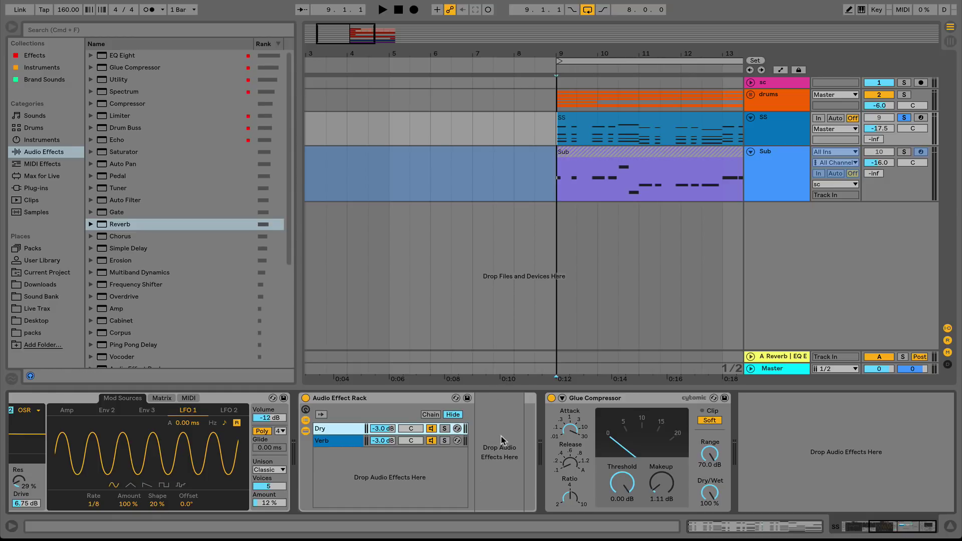
click(329, 441)
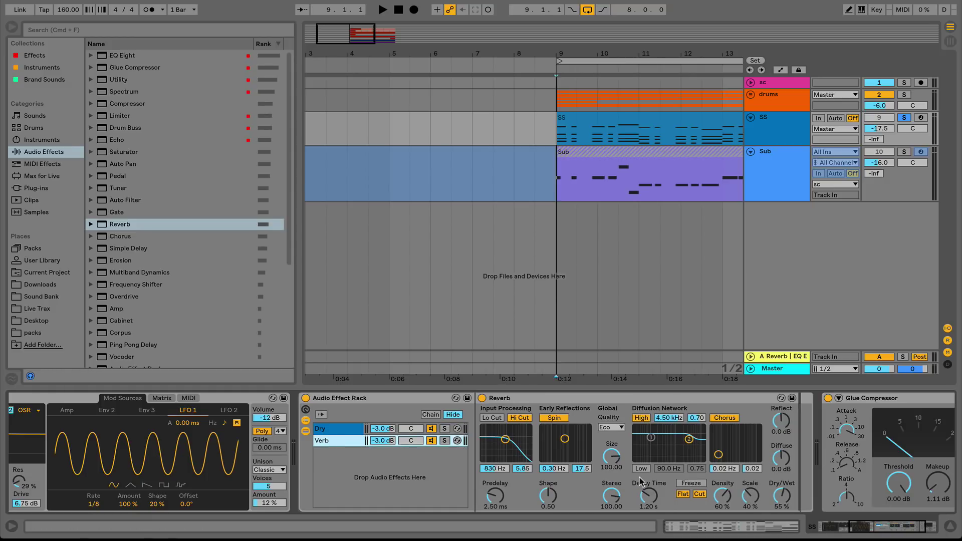
scroll(639, 481, right, 3)
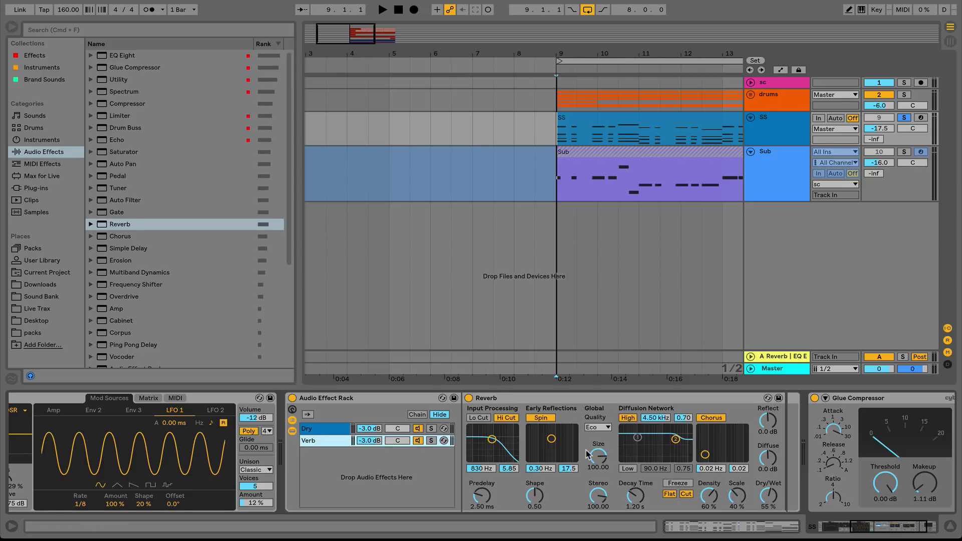
key(super+a)
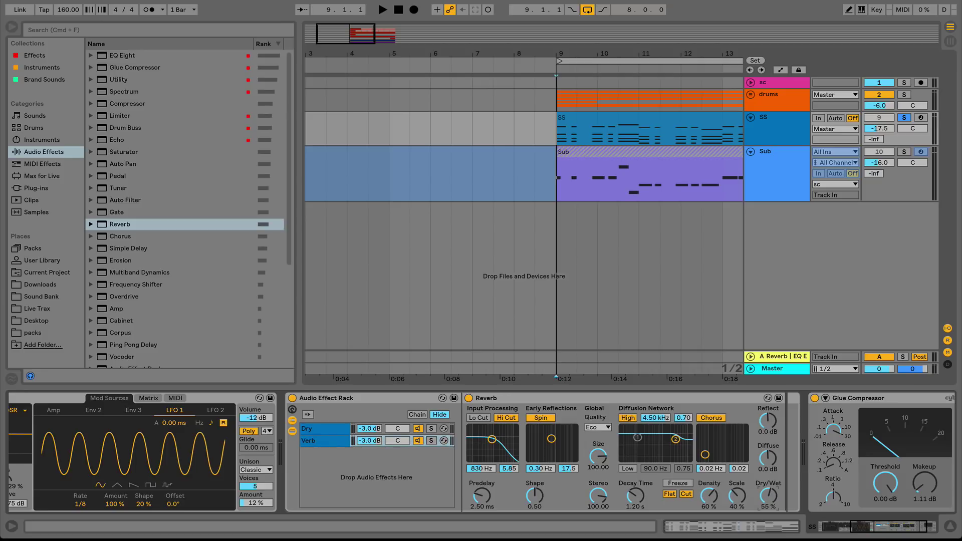
drag(770, 496, 770, 466)
click(509, 419)
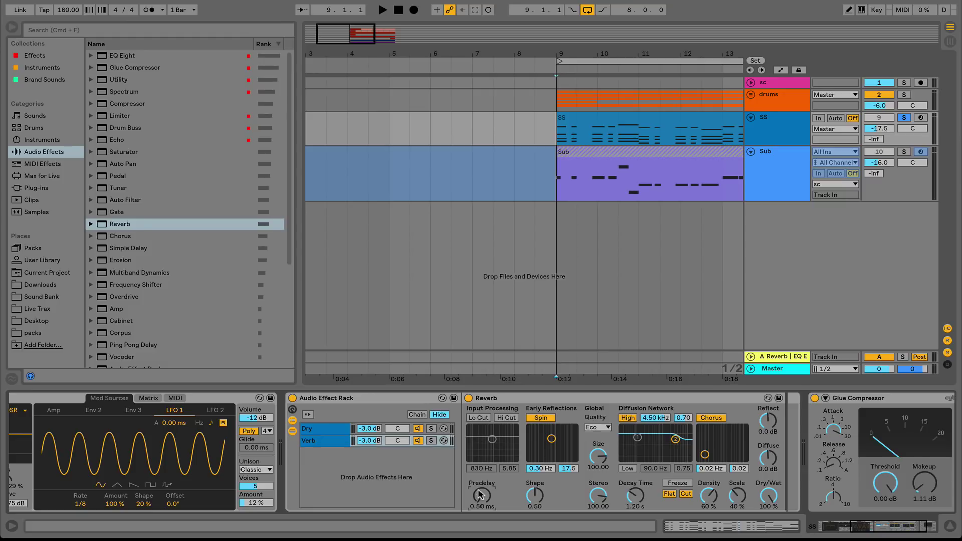
drag(598, 456, 598, 501)
Set Reverb diffusion to 4.38 kHz / 0.82, quality High, and enable spin at 0.08 Hz / 27.6.
drag(675, 439, 622, 436)
click(598, 427)
click(597, 456)
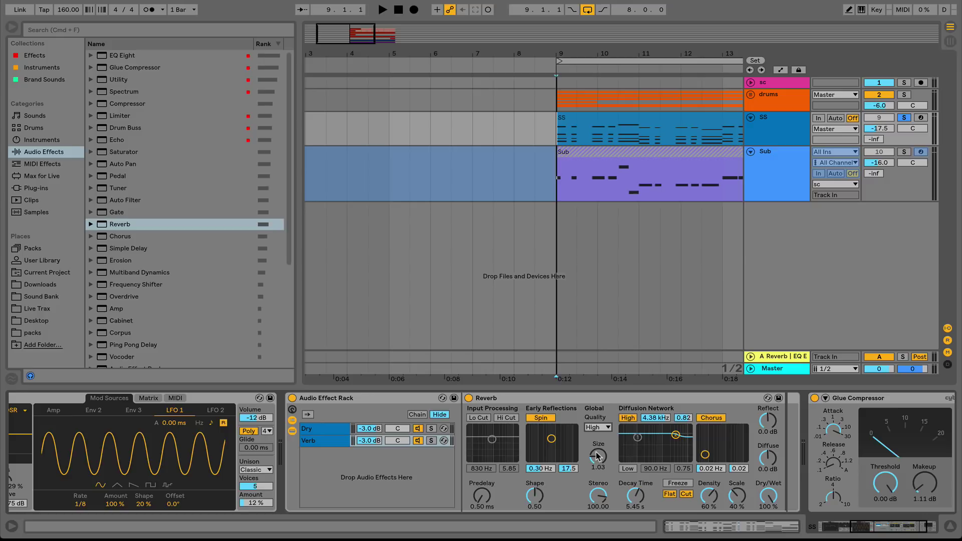
drag(551, 438, 533, 433)
Audition the loop, drop the Verb chain to -11.2 dB, and shorten the Reverb decay to 3.02 s.
key(space)
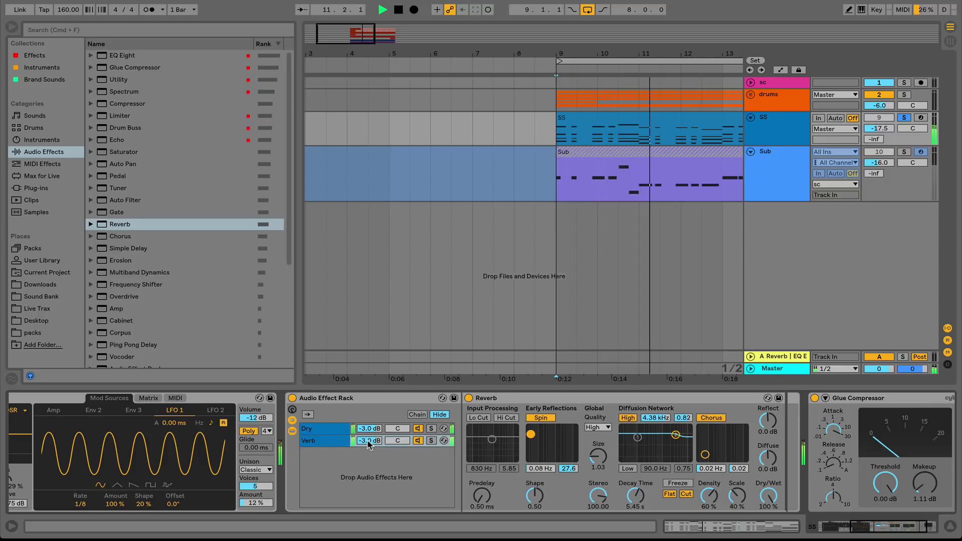
key(space)
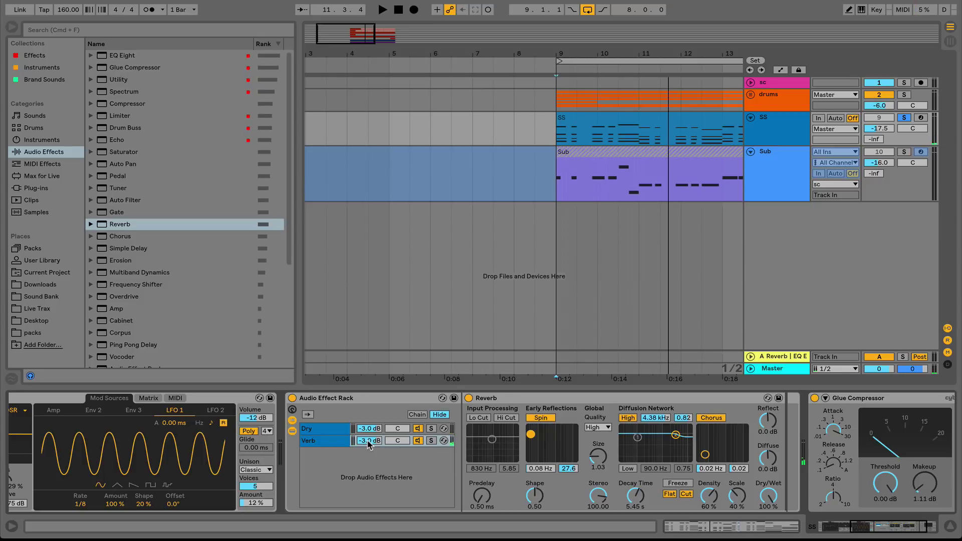
drag(368, 445, 368, 466)
key(space)
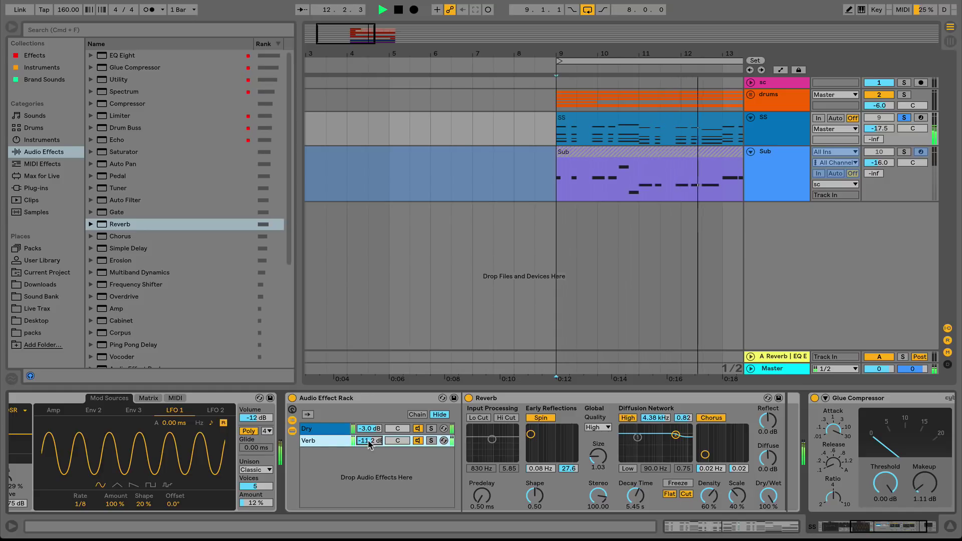
key(space)
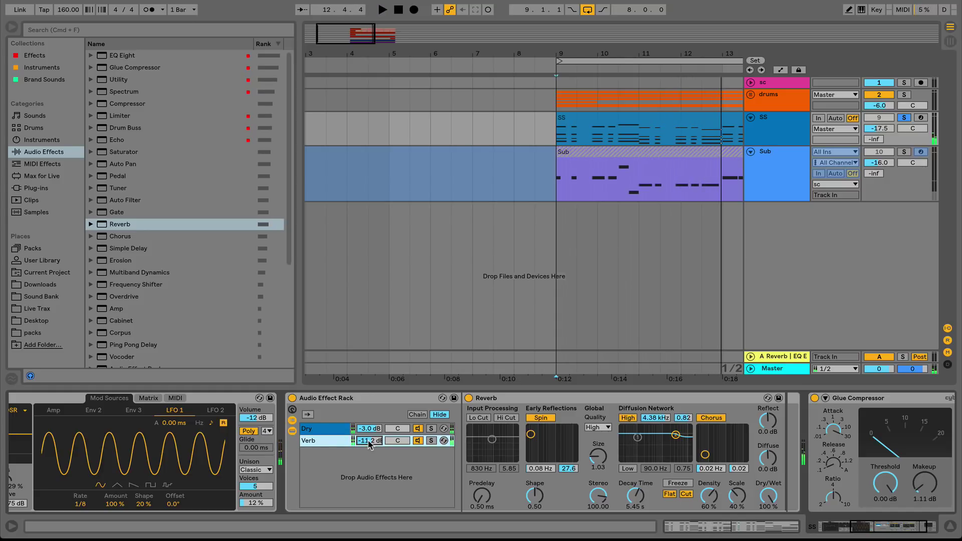
key(super+a)
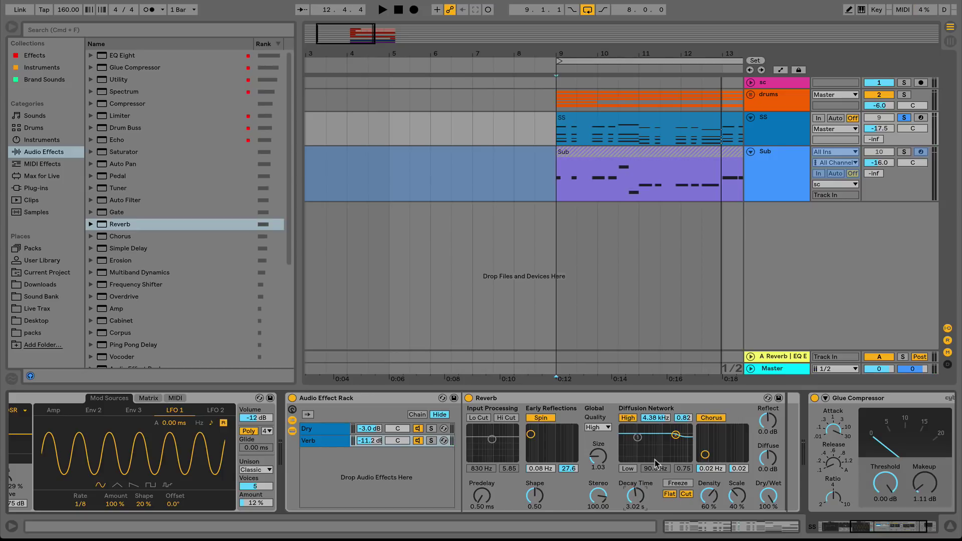
scroll(589, 447, right, 3)
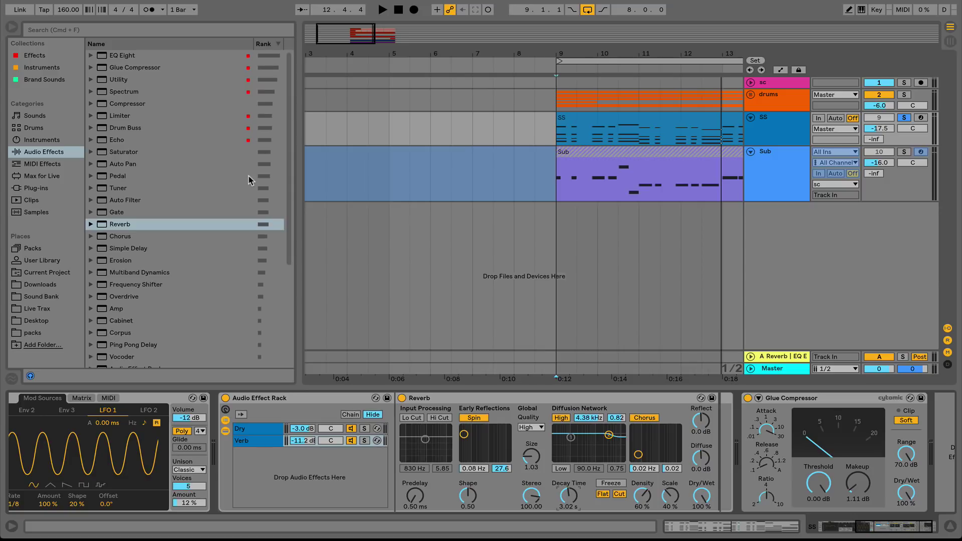
Place Live 8 Compressor.adv from User Library > Ery day right after the Verb chain's Reverb.
click(44, 261)
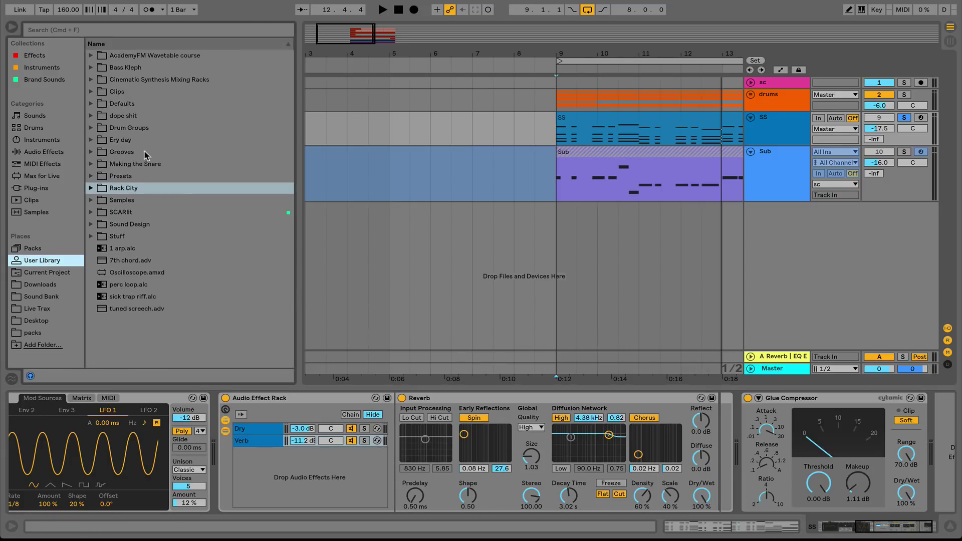
click(91, 140)
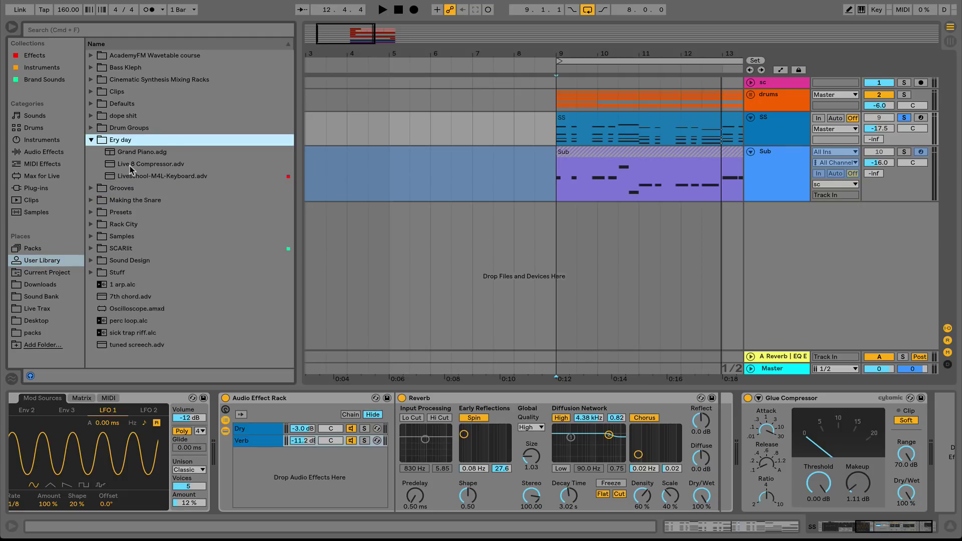
drag(130, 170, 719, 463)
click(92, 140)
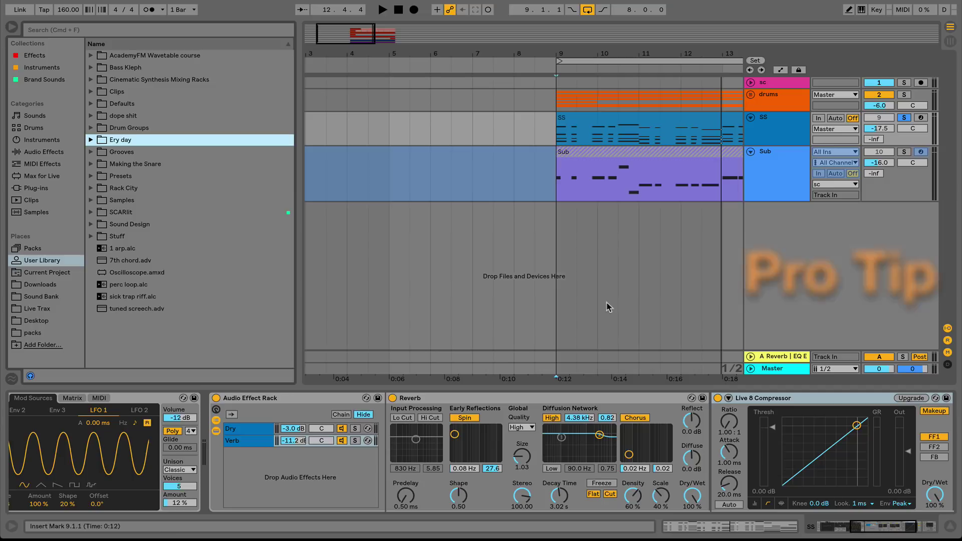
scroll(635, 402, right, 3)
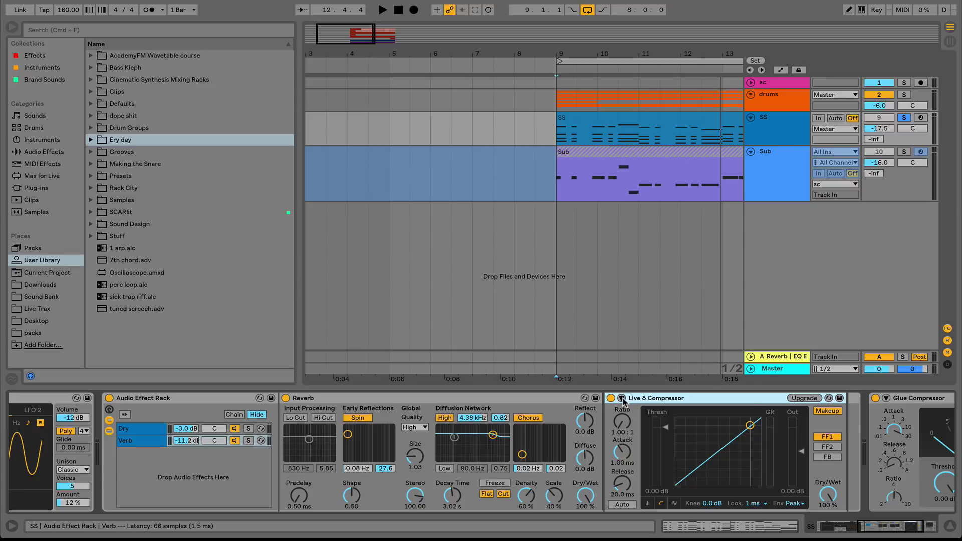
Set the Verb chain compressor's sidechain Audio From to SS, tapped Post FX.
click(621, 398)
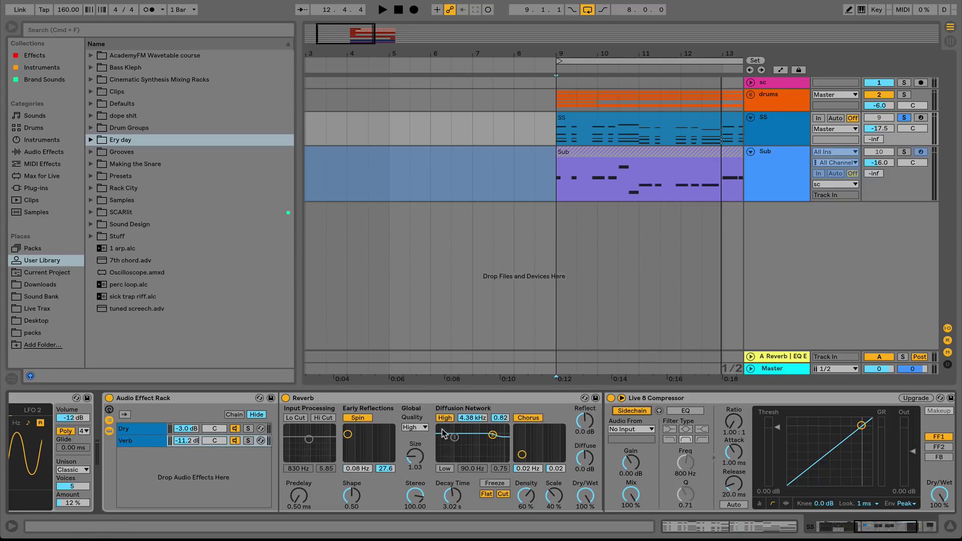
click(641, 430)
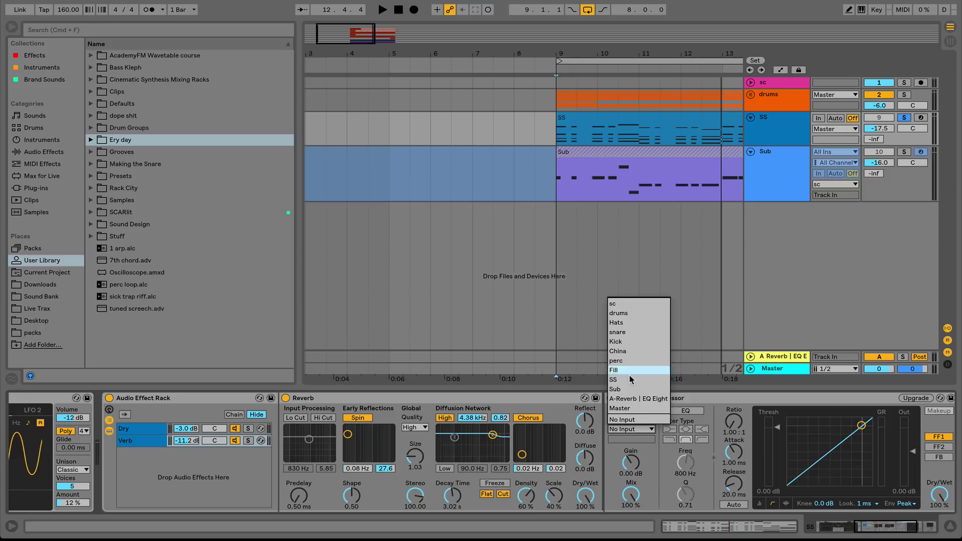
click(629, 379)
click(623, 440)
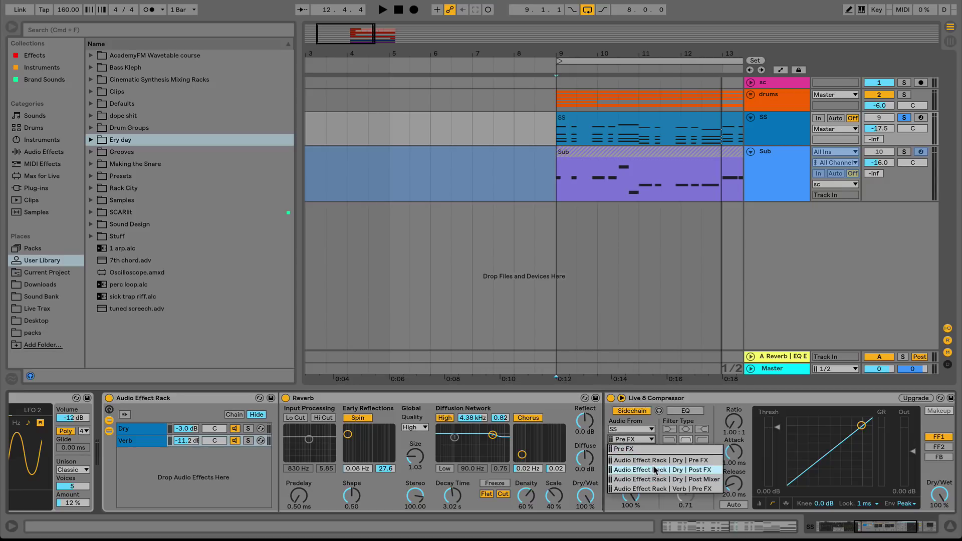
click(705, 470)
click(133, 429)
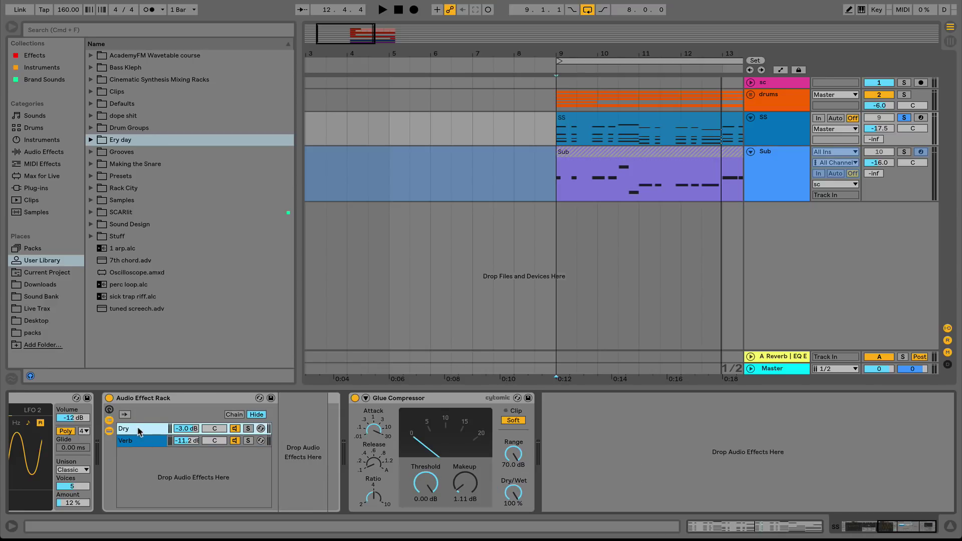
click(140, 441)
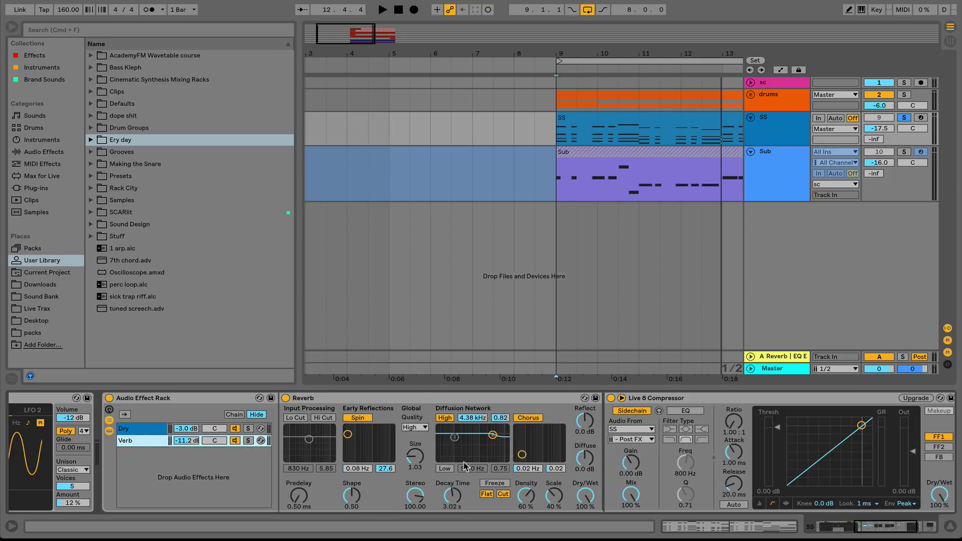
Enable the sidechain EQ at 3.96 kHz, set ratio inf:1, and shorten attack to 0.01 ms.
click(686, 411)
drag(685, 461, 685, 441)
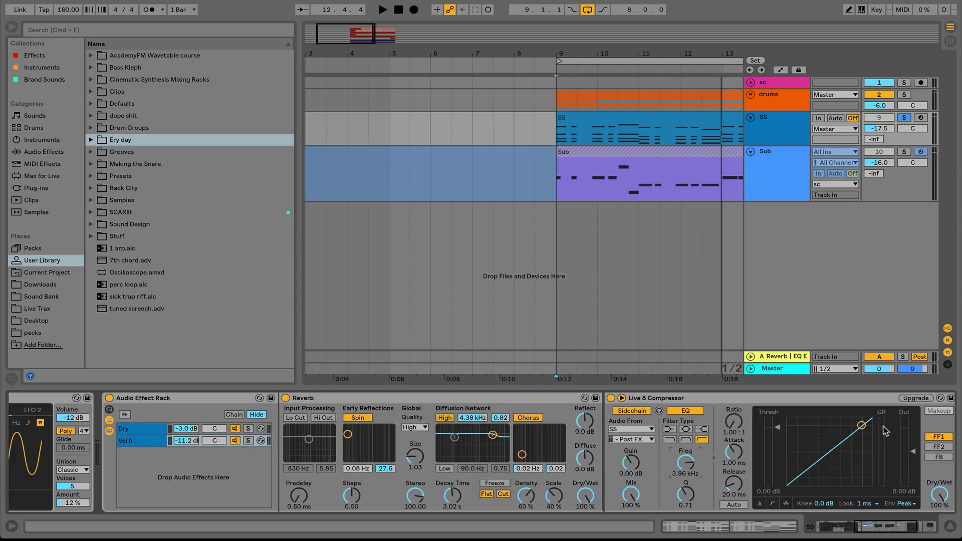
scroll(825, 494, right, 3)
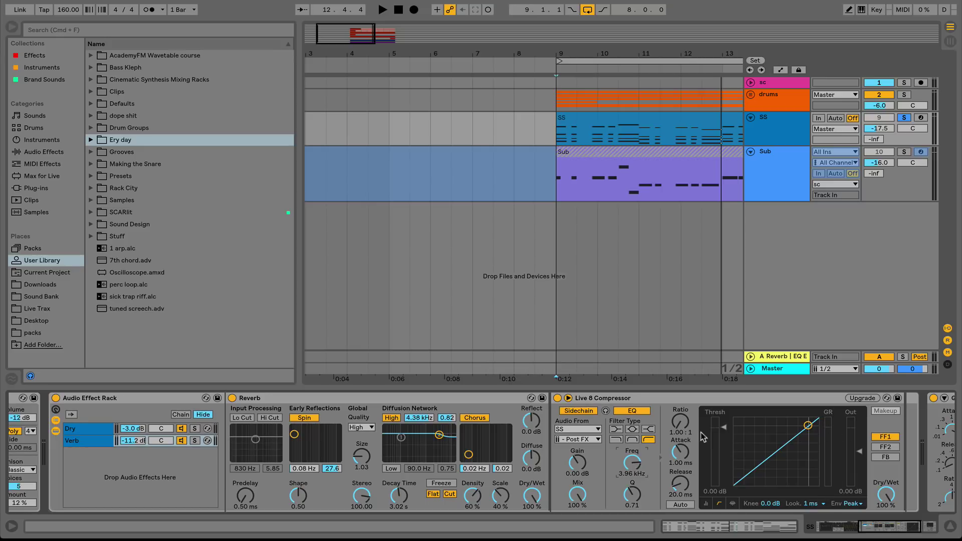
drag(680, 421, 680, 390)
drag(679, 451, 680, 506)
Set compressor lookahead to 10 ms and threshold to -31.0 dB, and raise the Verb chain to -4.0 dB.
click(815, 503)
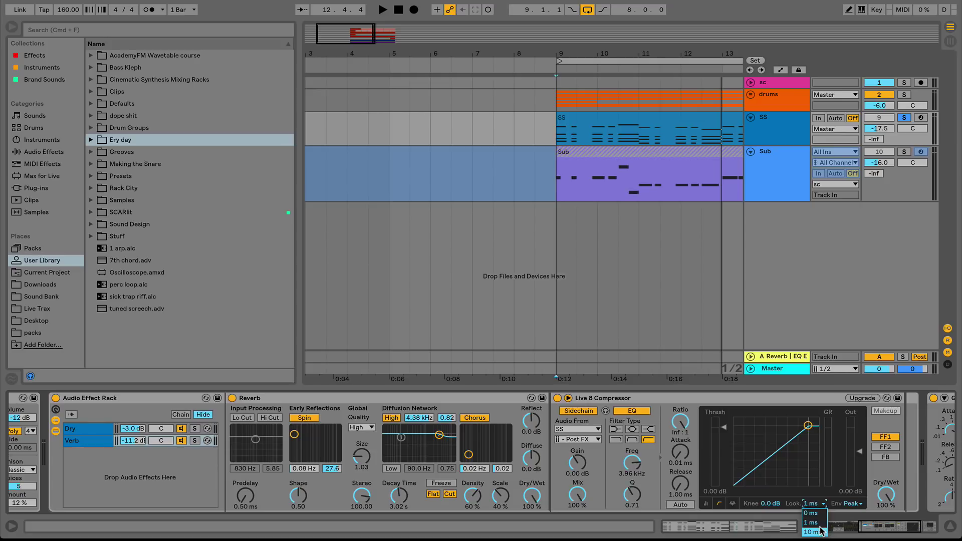
click(813, 532)
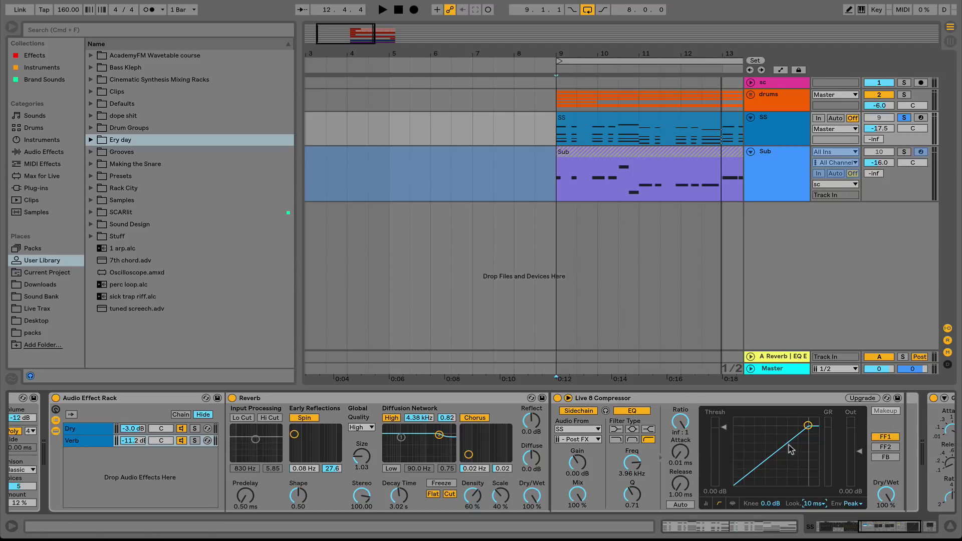
key(space)
drag(809, 451, 808, 506)
drag(717, 481, 718, 474)
key(space)
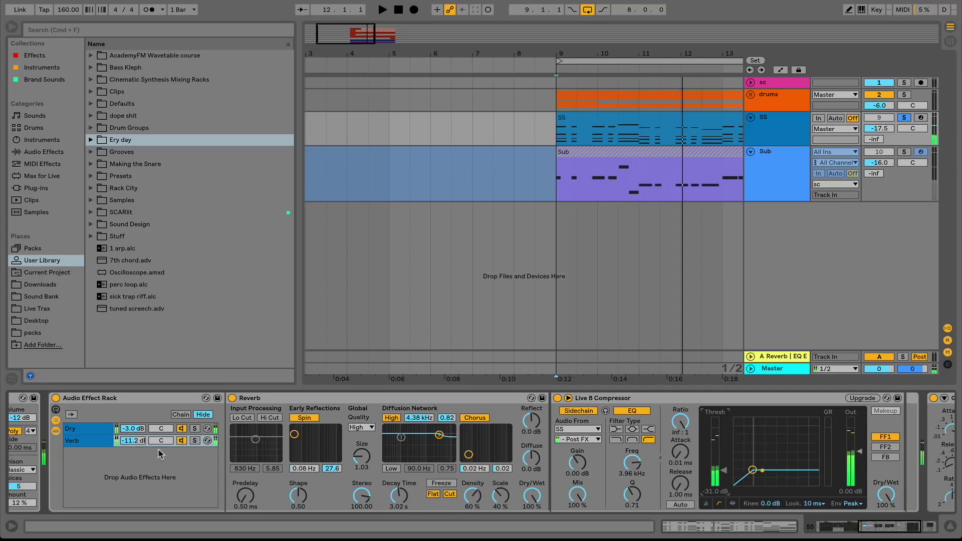
drag(132, 440, 133, 437)
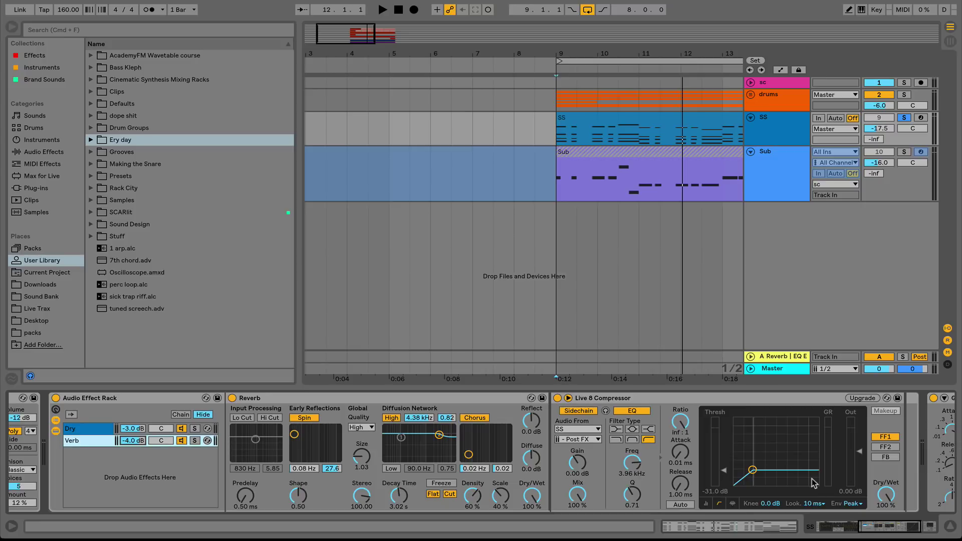
While auditioning, ease the compressor ratio to 12.6:1 and lower its threshold to -35.3 dB.
key(space)
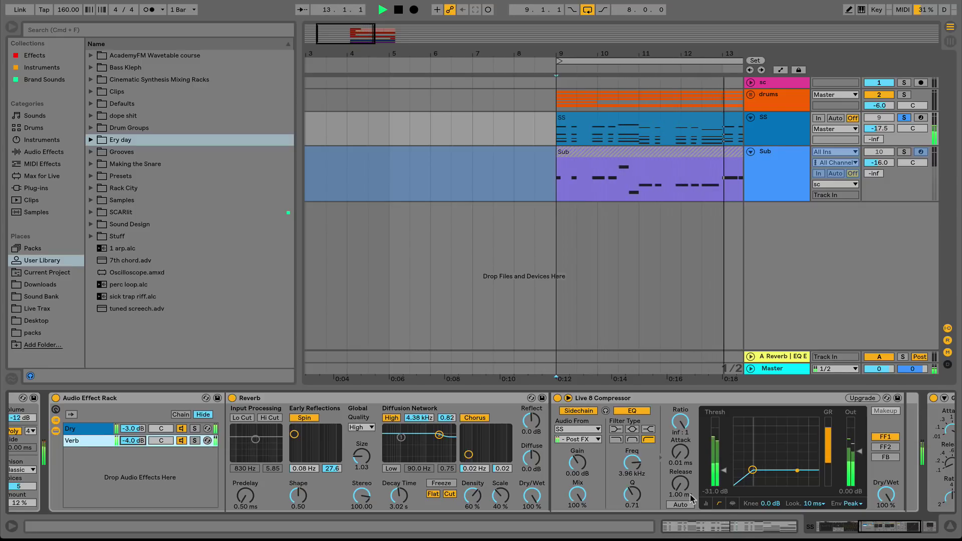
key(space)
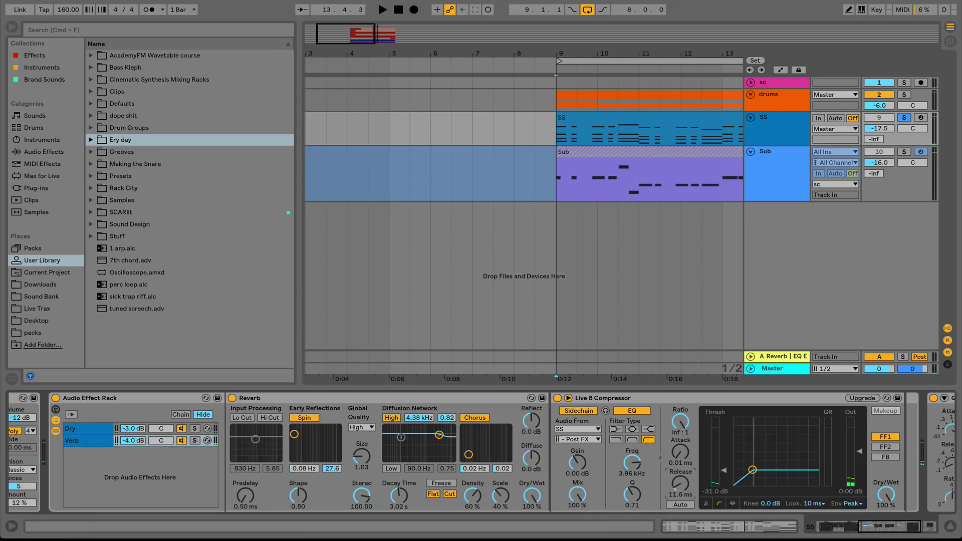
key(space)
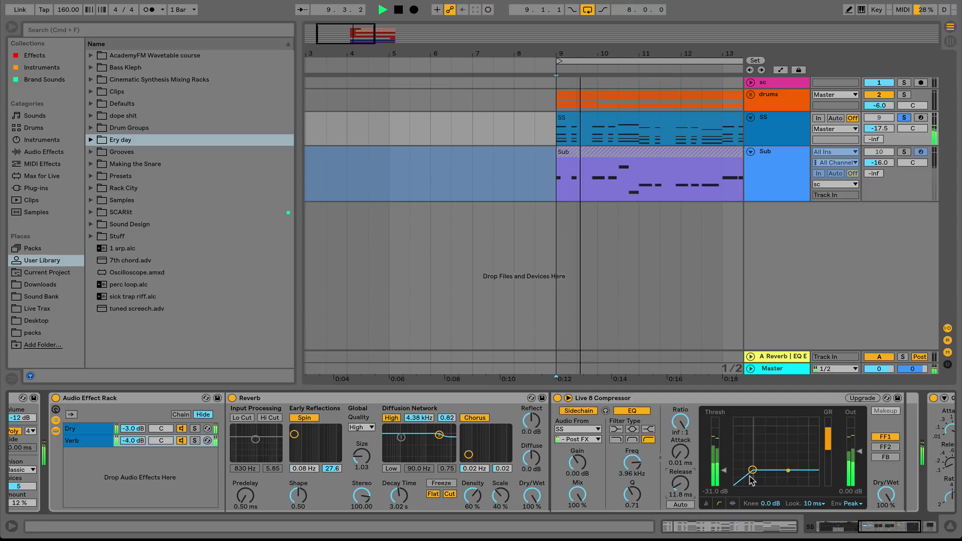
drag(678, 422, 678, 429)
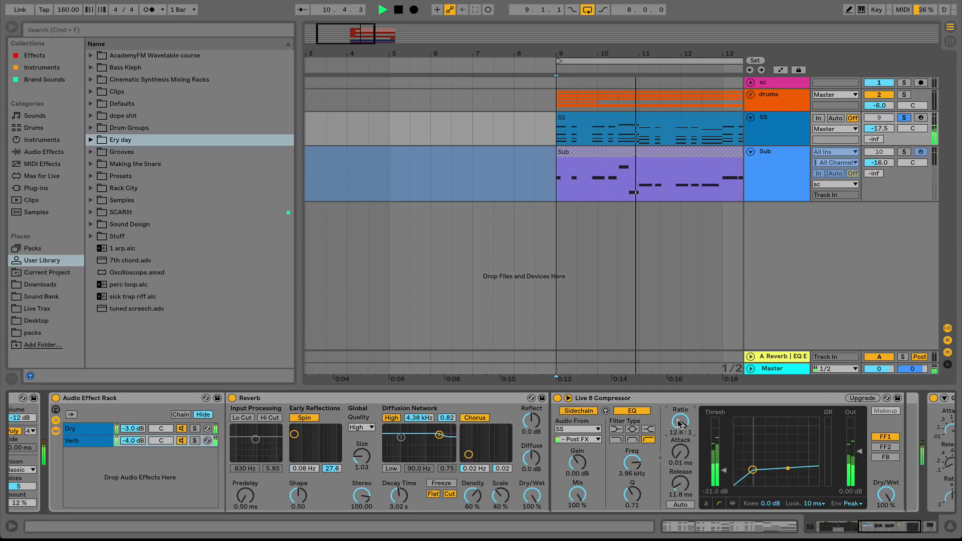
key(space)
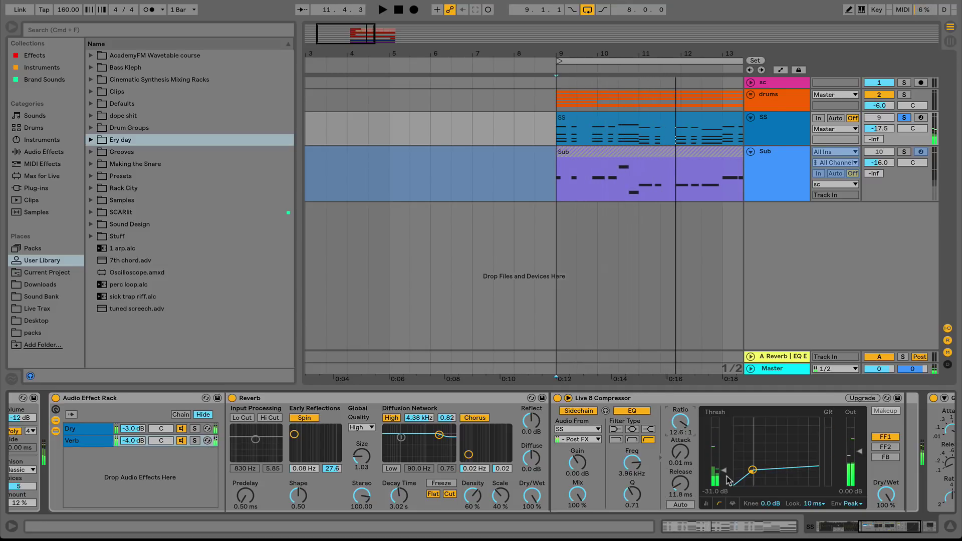
drag(727, 480, 761, 466)
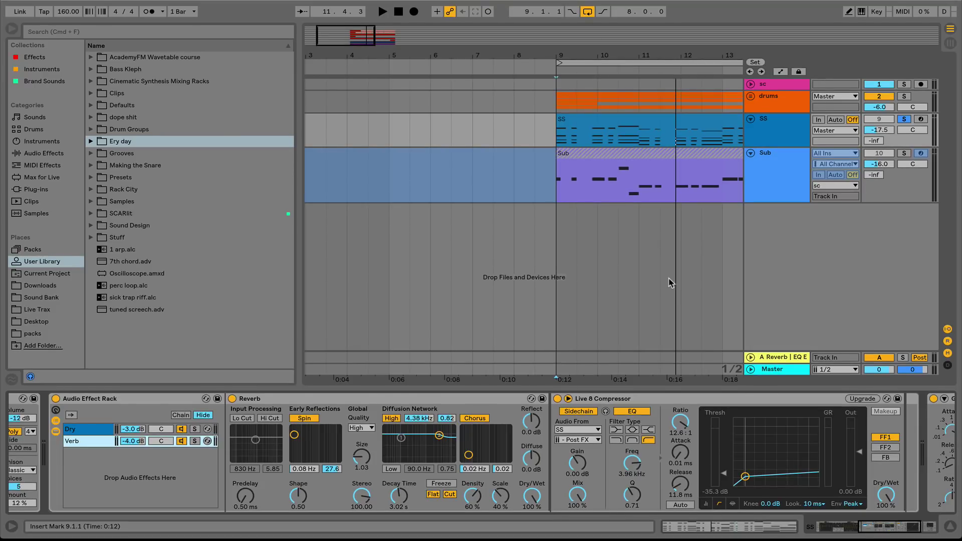
scroll(627, 297, right, 5)
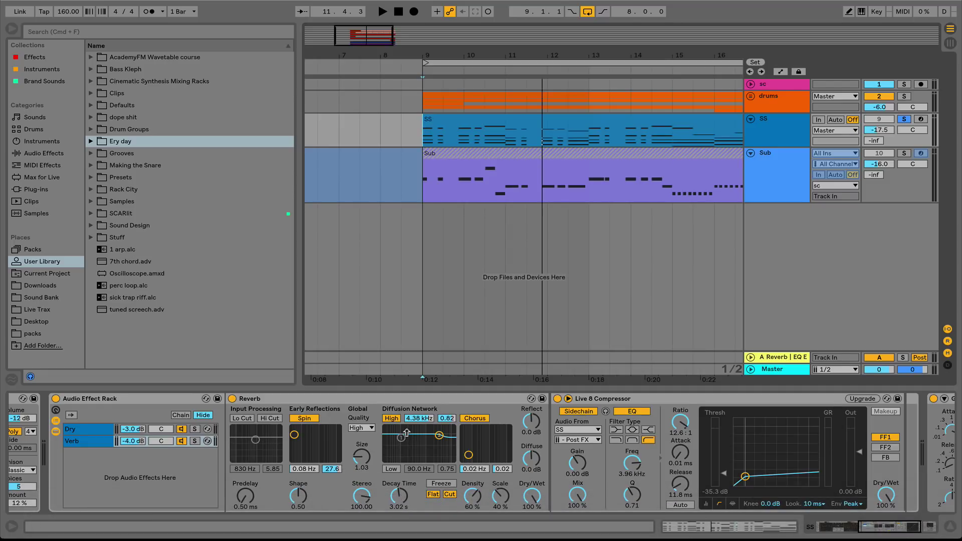
scroll(403, 433, left, 5)
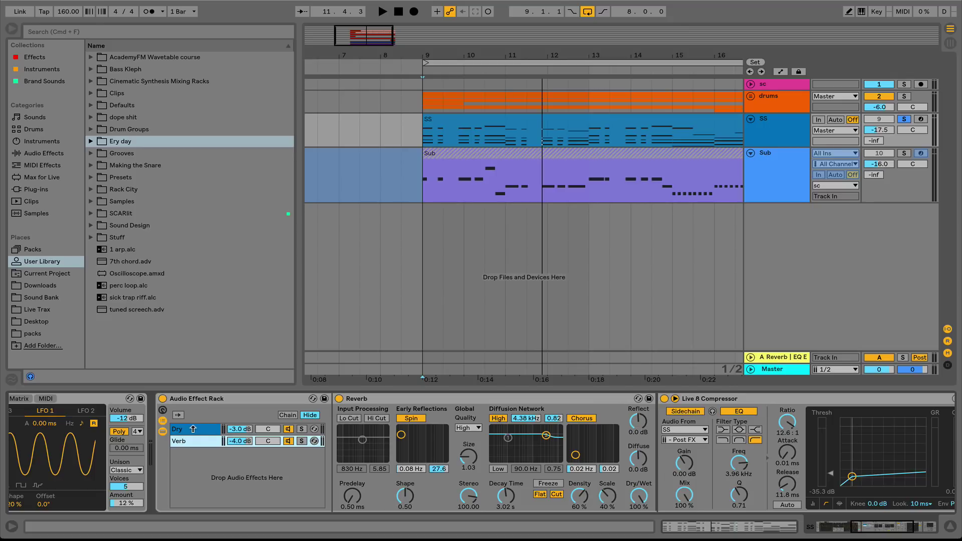
Select the Audio Effect Rack's title and rename it 'Verb Rack BigJerr' using Cmd+R.
click(192, 399)
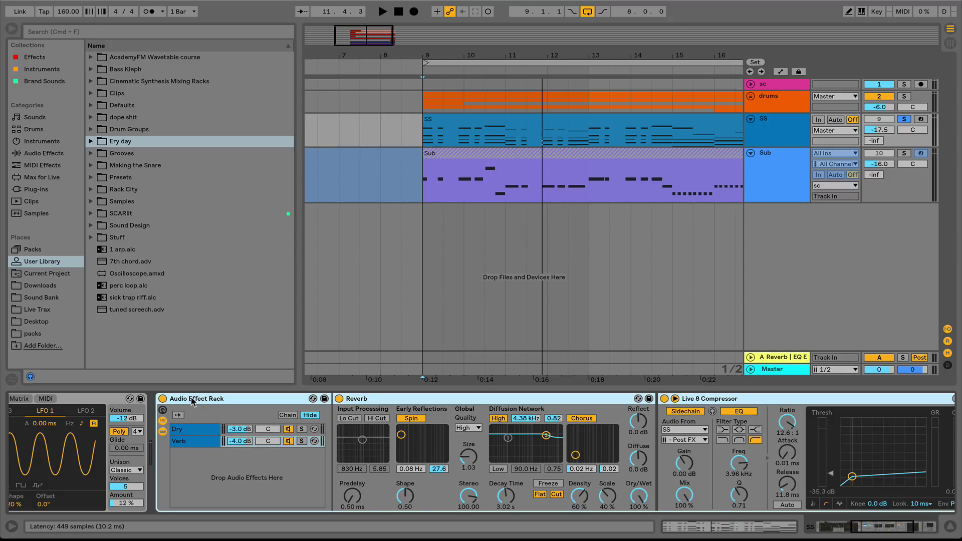
key(super+r)
text(V)
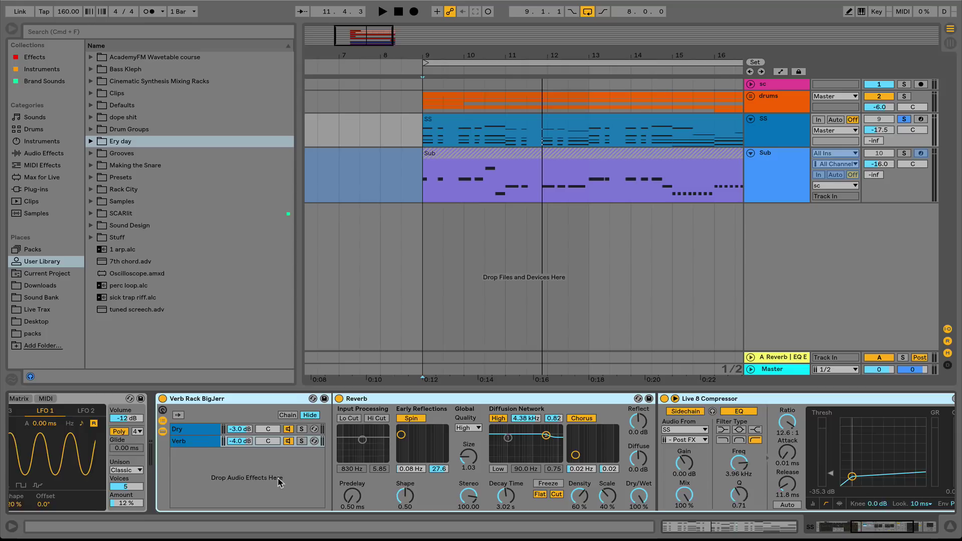
Insert EQ Eight into the Dry chain just before the Glue Compressor.
scroll(279, 481, right, 1)
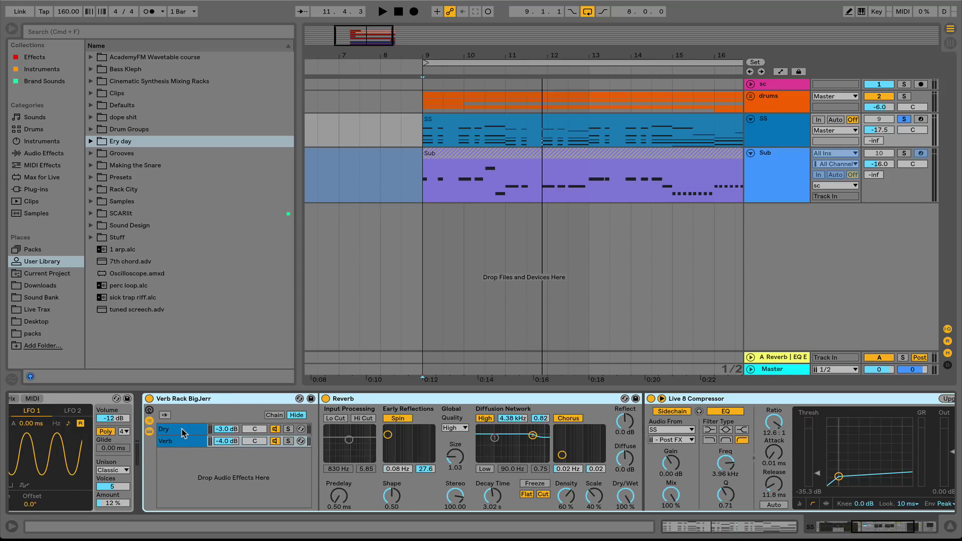
click(183, 431)
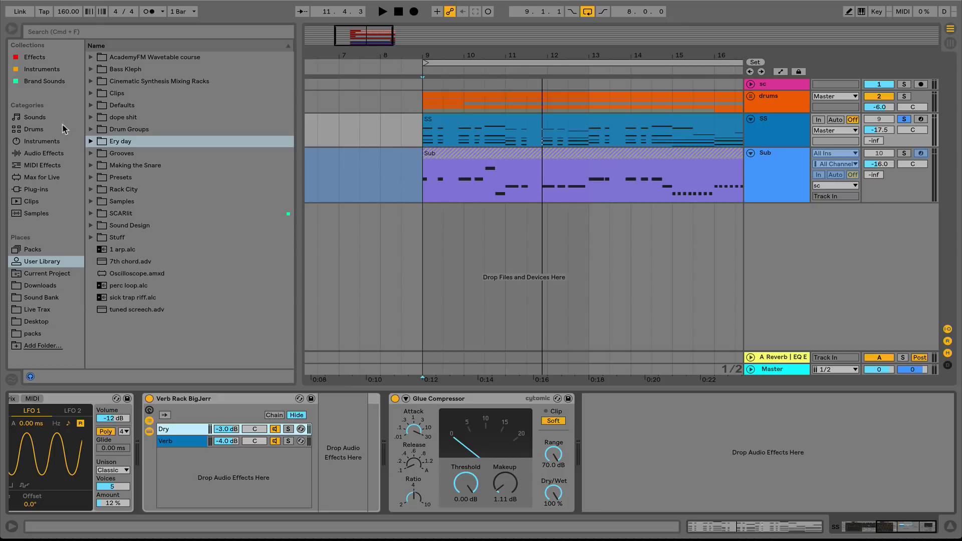
click(43, 153)
drag(128, 58, 350, 457)
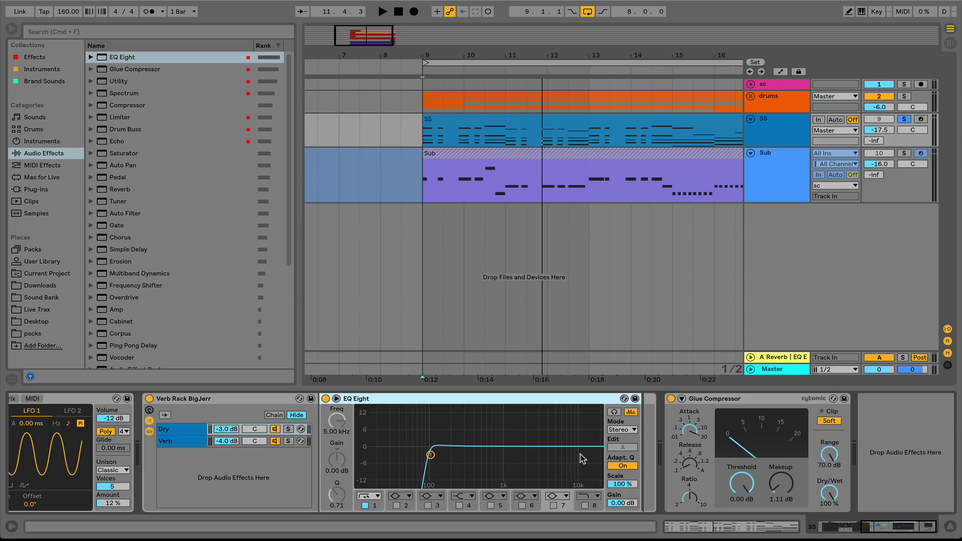
Switch the EQ to M/S mode and use mid bands 4 and 5 for a 5.50 kHz cut and a 3.10 dB boost near 178 Hz.
click(622, 429)
click(619, 459)
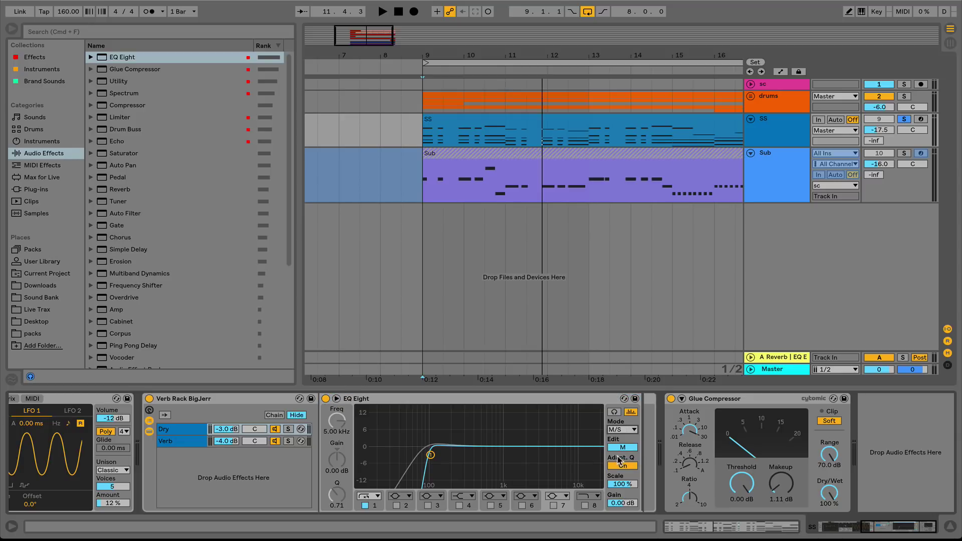
click(458, 505)
drag(553, 445, 555, 451)
click(491, 505)
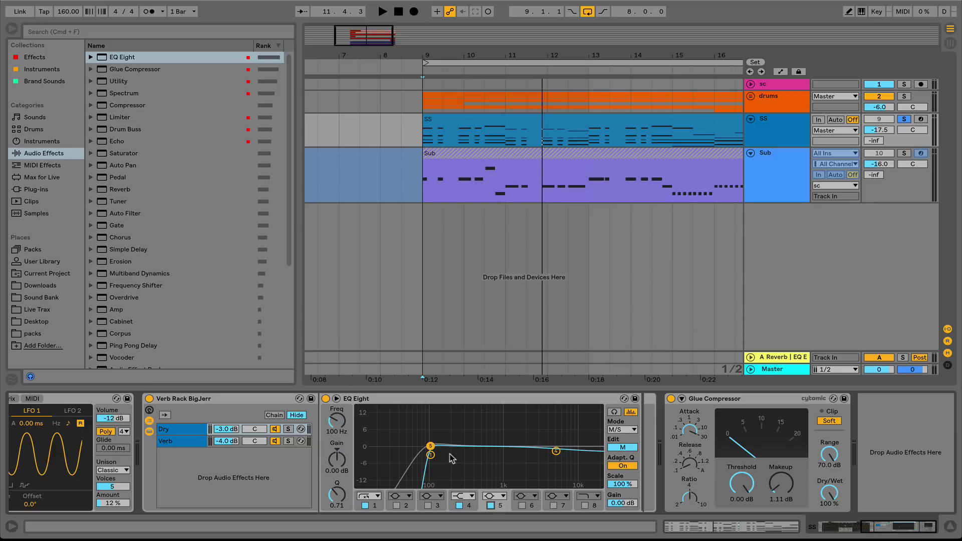
drag(430, 447, 448, 438)
Lift the side channel's highs from about 2.25 kHz, then audition the EQ against its bypassed sound.
click(622, 447)
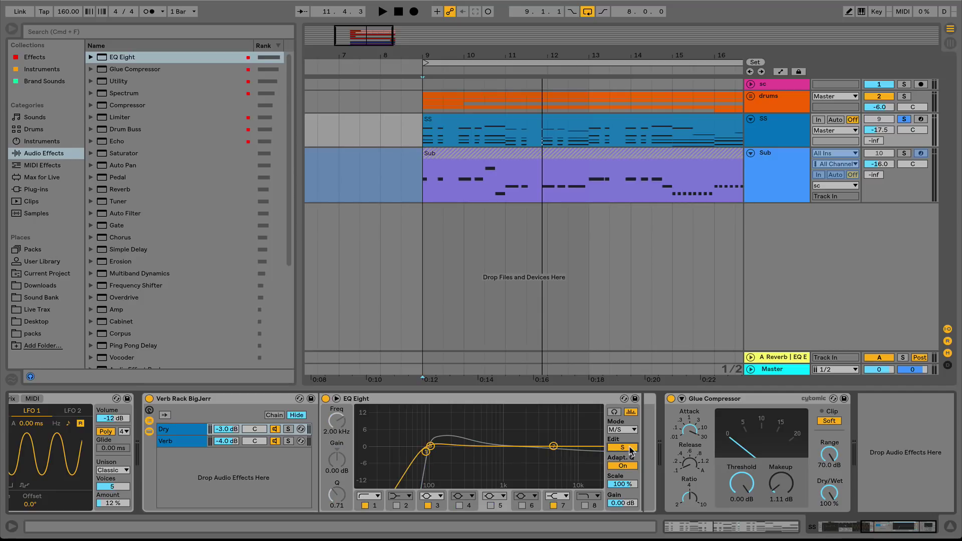
drag(553, 446, 528, 439)
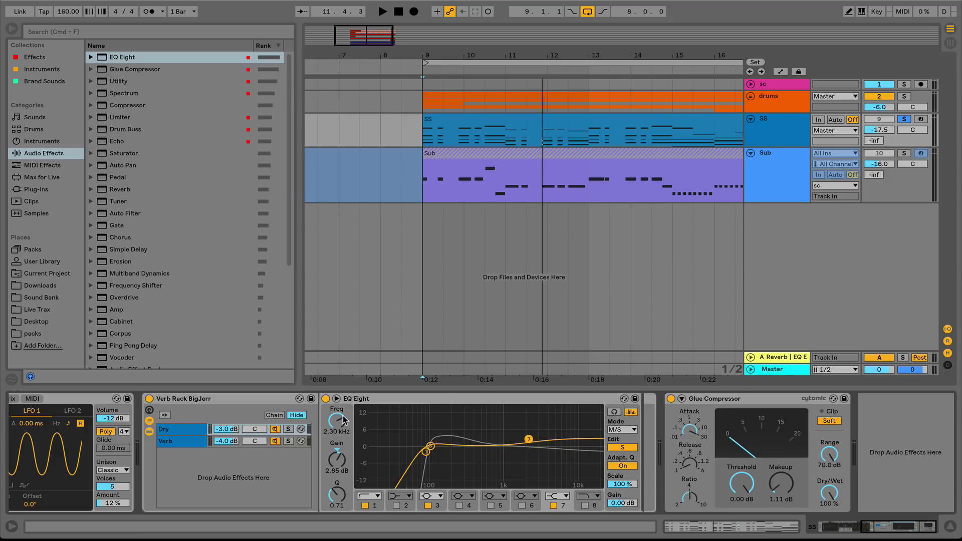
key(space)
click(326, 398)
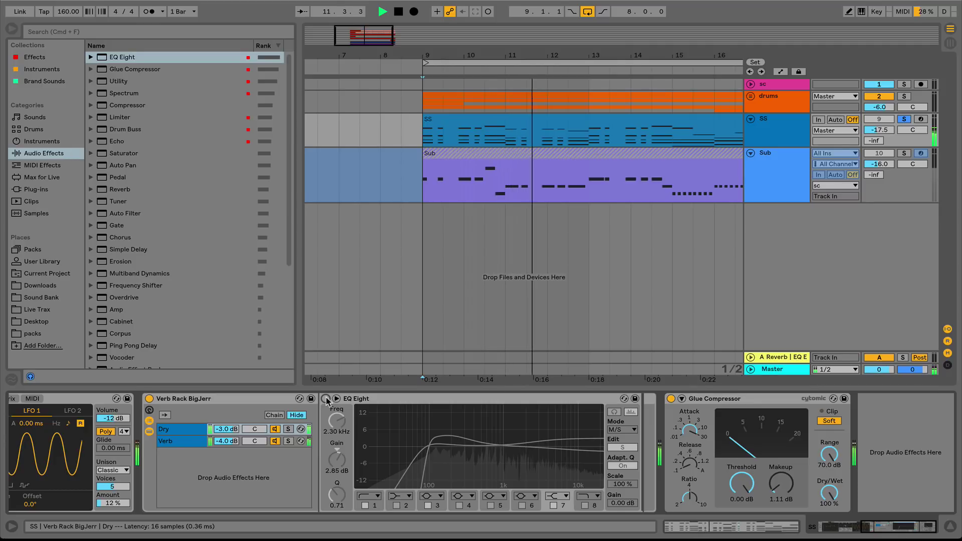
click(326, 399)
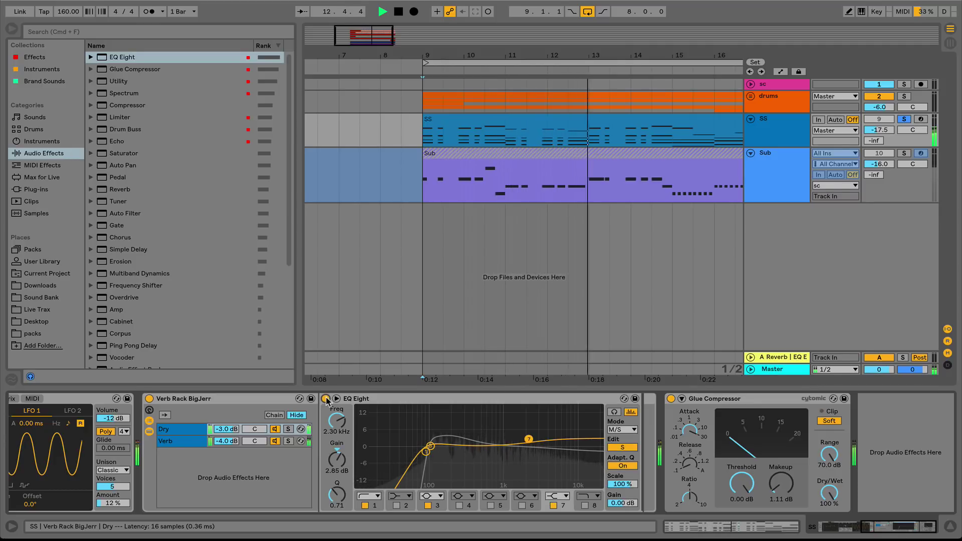
key(space)
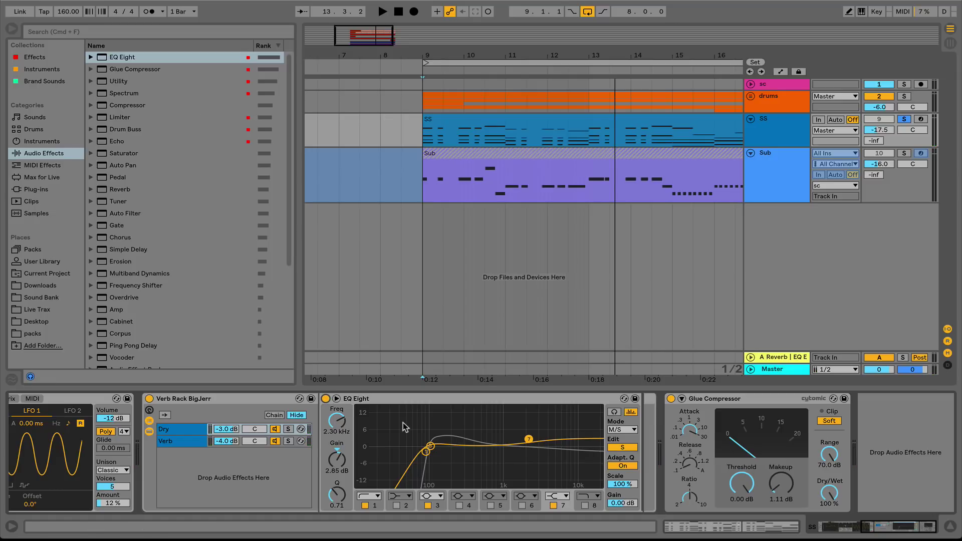
Add a Utility after the Verb chain's Live 8 Compressor and set Width to 146 %.
click(175, 440)
scroll(525, 453, right, 5)
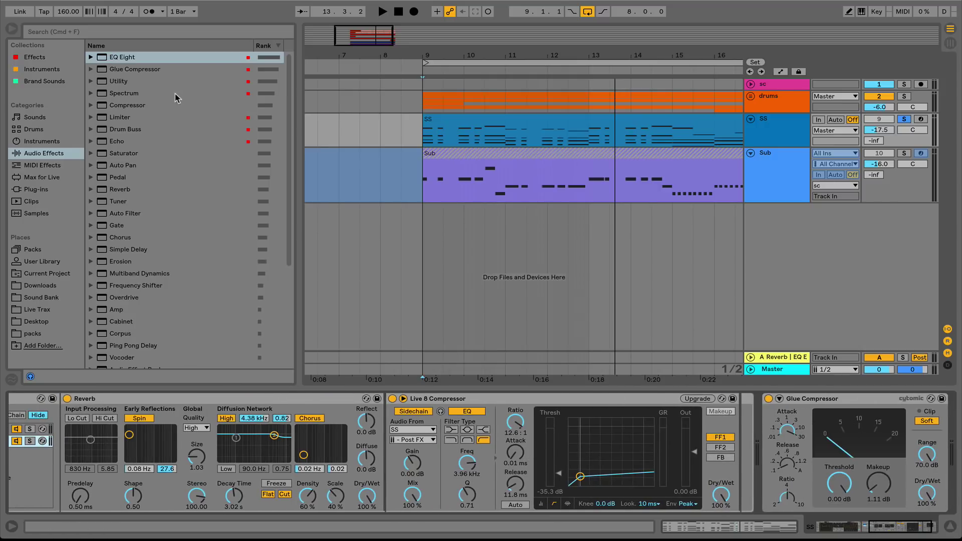
click(116, 82)
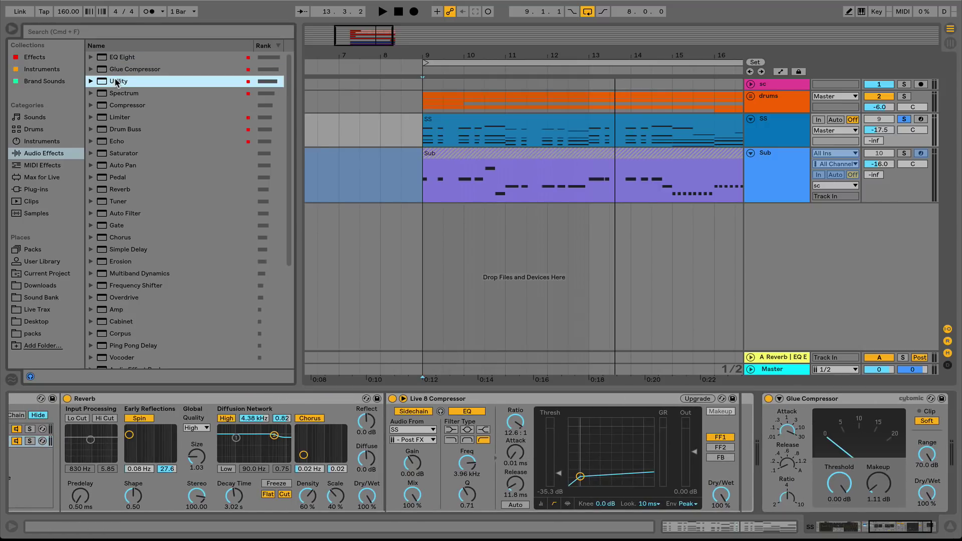
drag(116, 83, 729, 451)
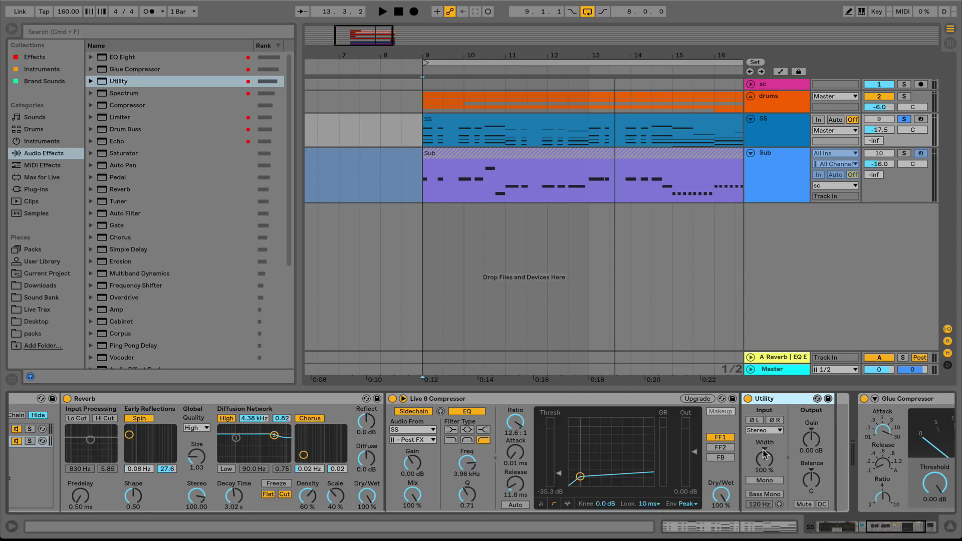
drag(764, 455, 765, 439)
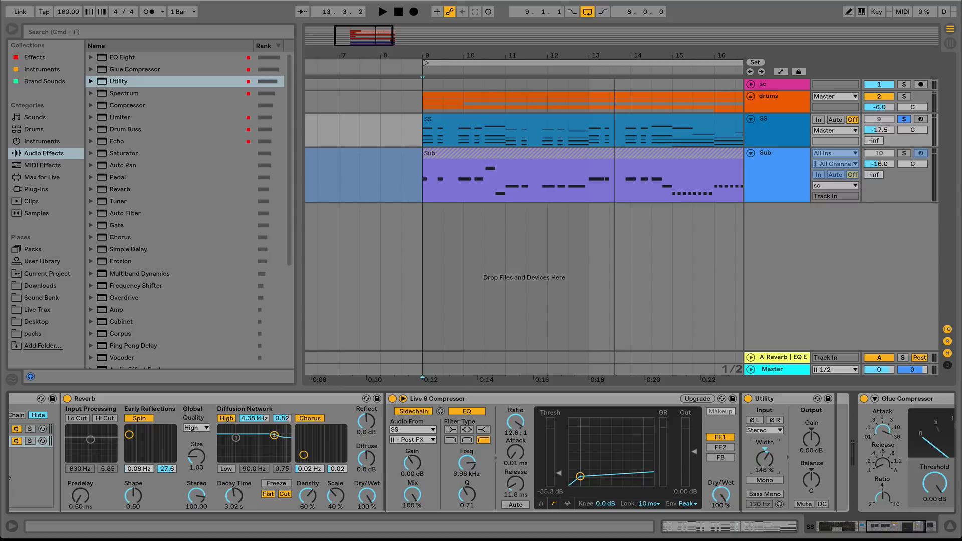
drag(768, 459, 767, 457)
Audition the widened reverb, then add an EQ Eight after the Utility.
key(space)
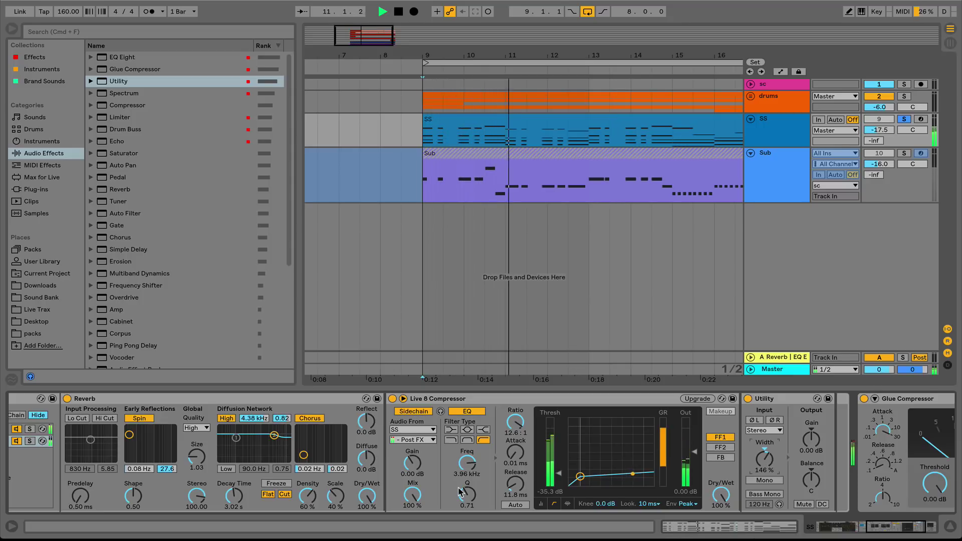
key(space)
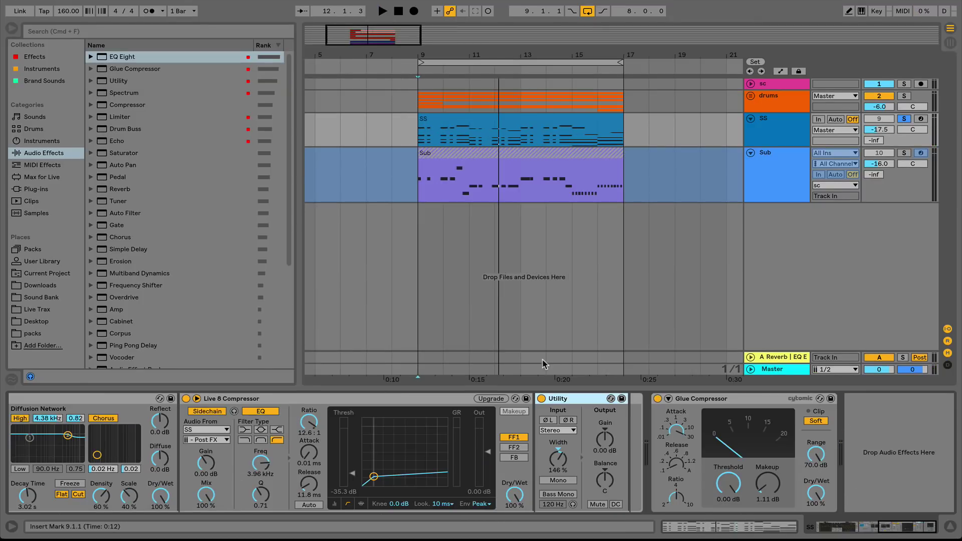
mouse_move(121, 57)
mouse_down()
mouse_move(593, 435)
mouse_move(628, 445)
mouse_up()
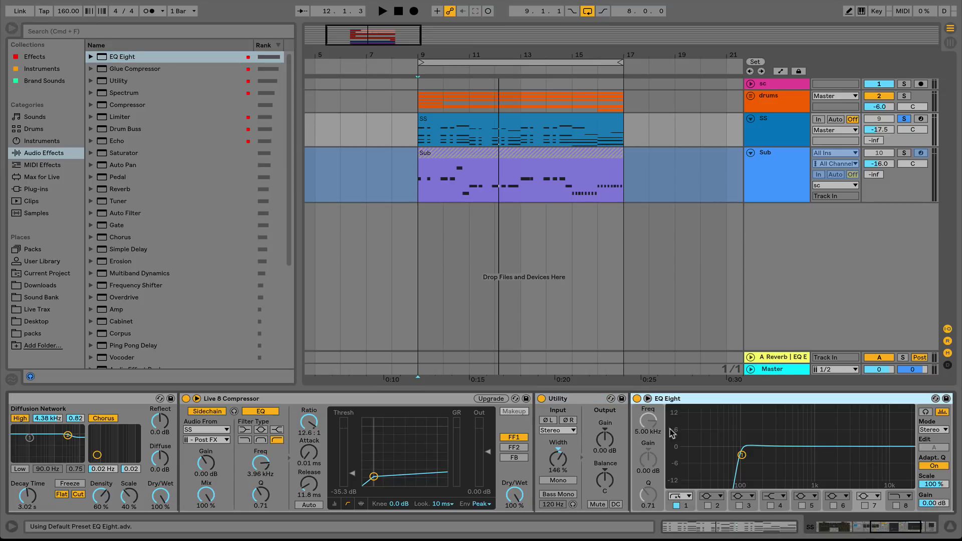
Move the new EQ Eight's band 1 low cut to about 40 Hz.
drag(742, 455, 778, 455)
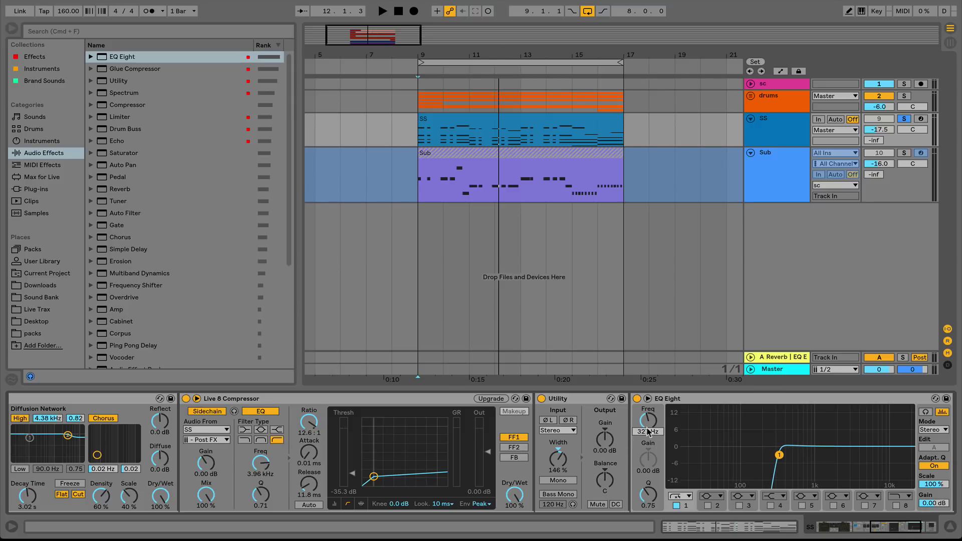
drag(648, 432, 647, 461)
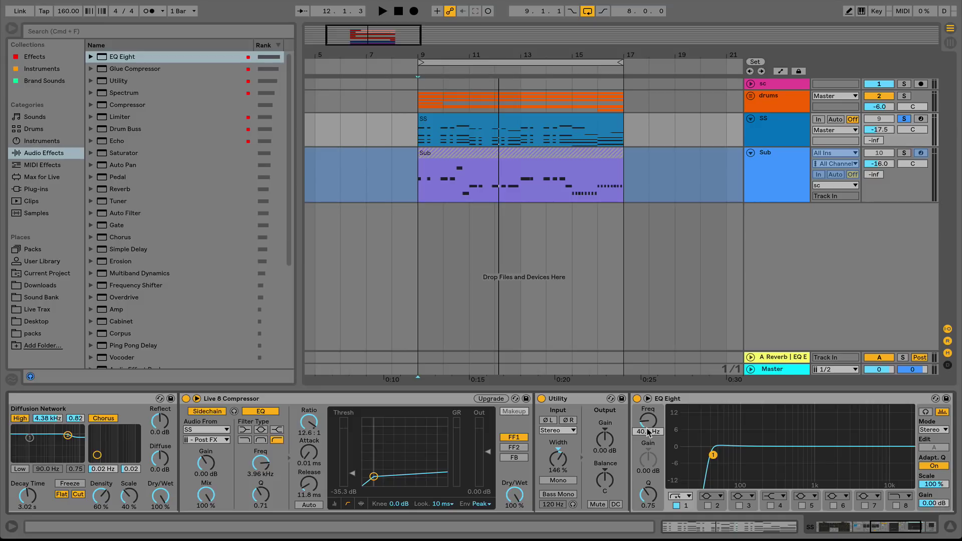
scroll(635, 438, left, 10)
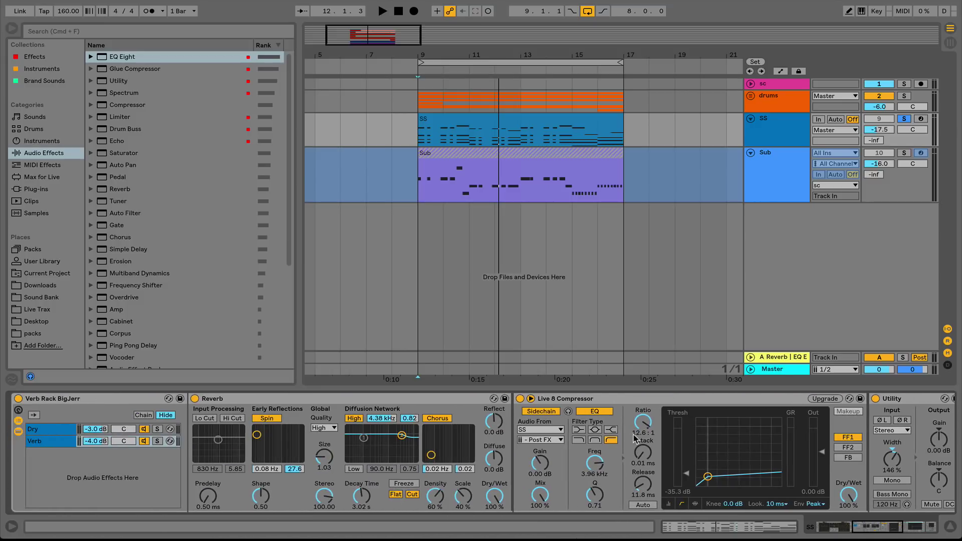
scroll(635, 439, left, 4)
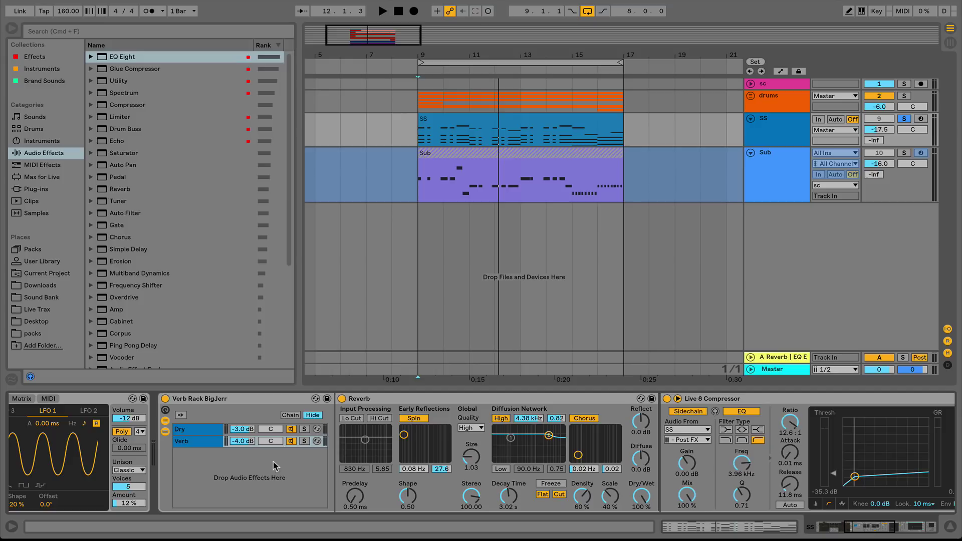